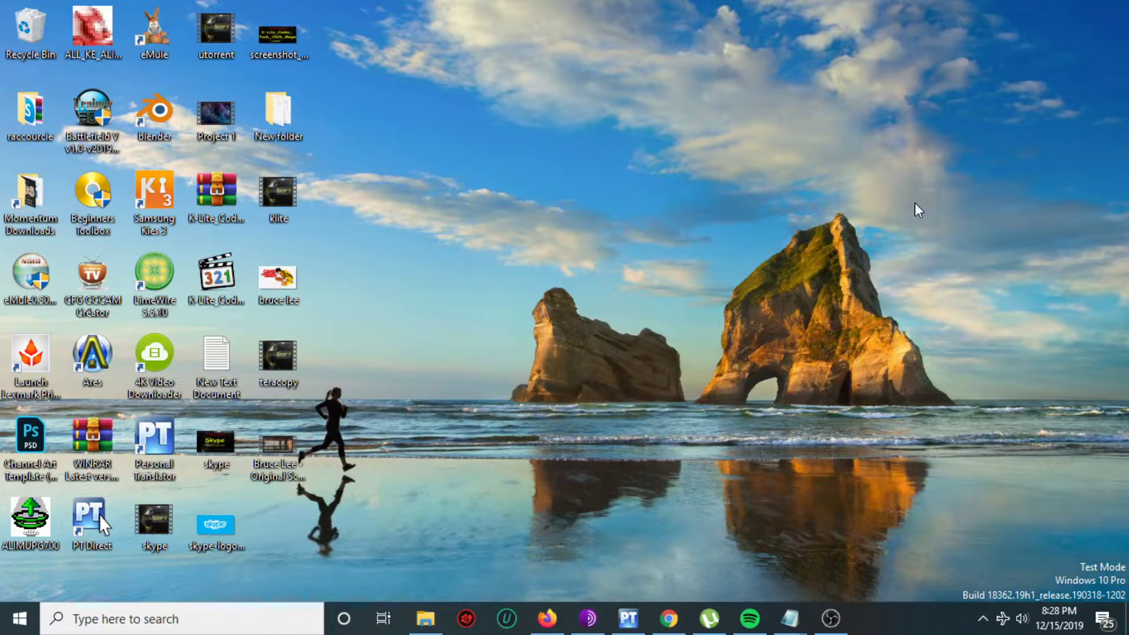
# Show the taskbar previews of the Skype 2020 notes and idman Notepad windows.
pyautogui.moveTo(789, 605)
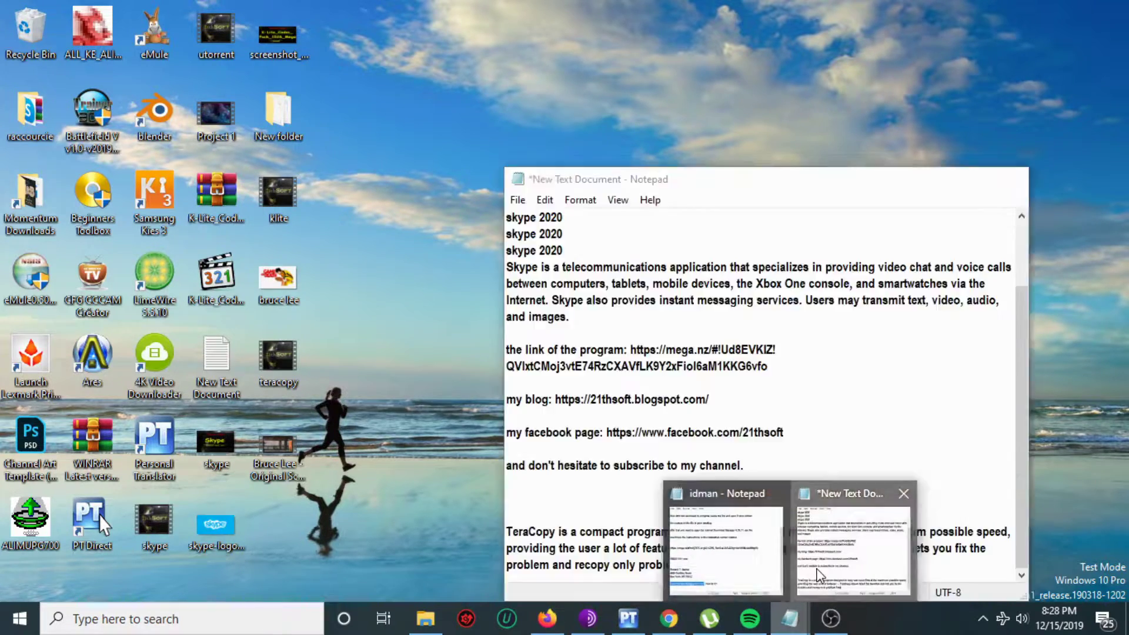
pyautogui.click(817, 563)
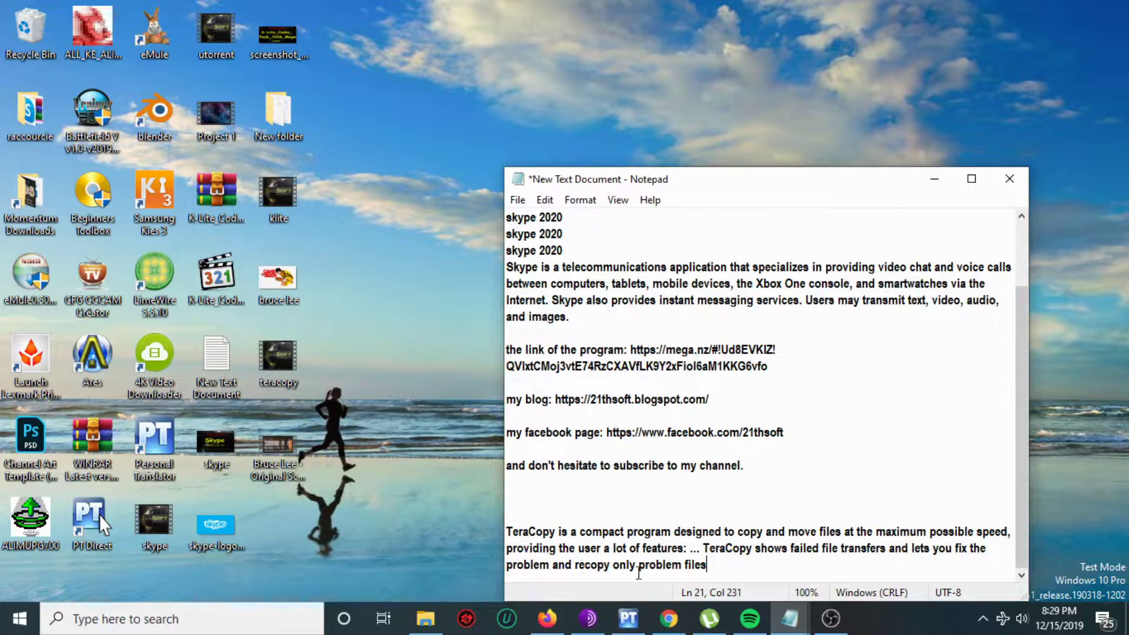
pyautogui.click(934, 179)
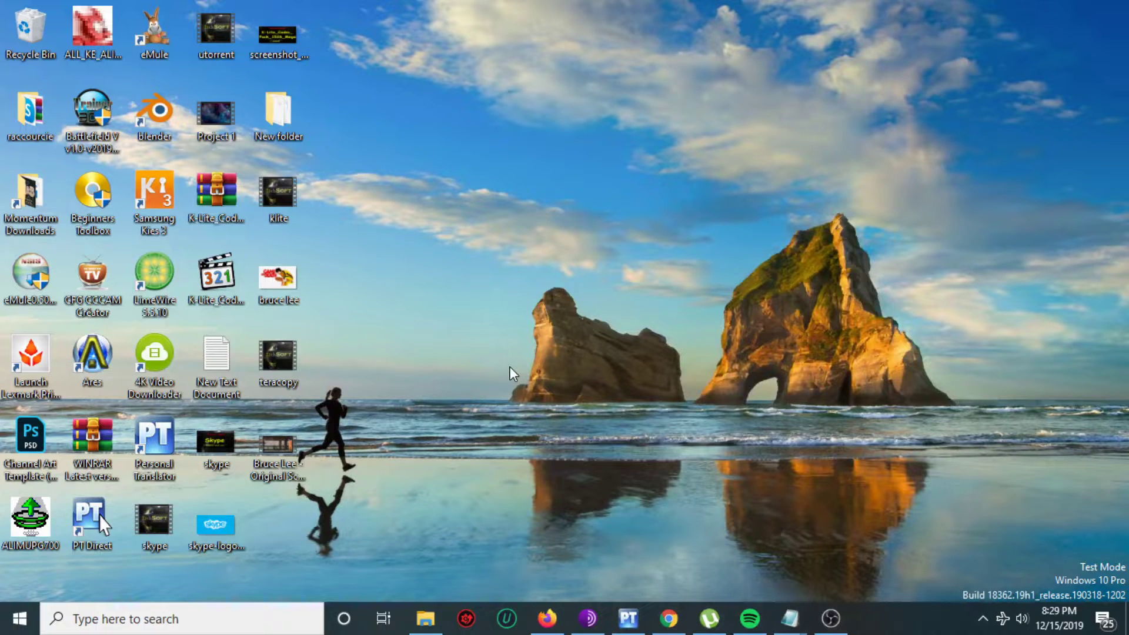
# Restore the TeraCopy Pro 3.3 folder and run teracopy3.3b as administrator.
pyautogui.click(435, 616)
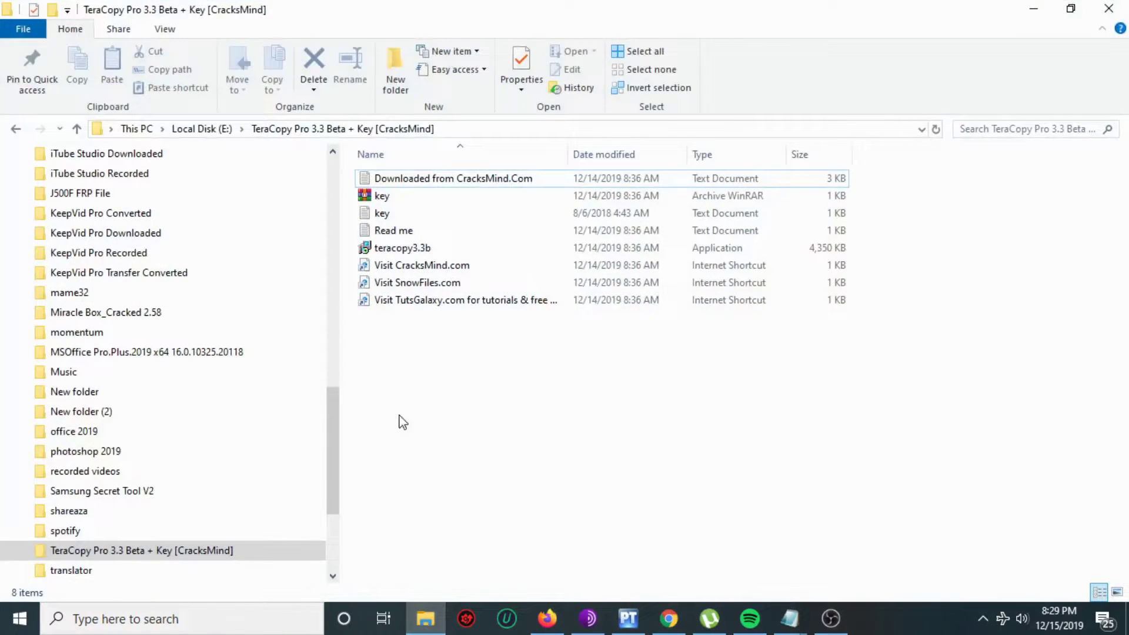
pyautogui.rightClick(399, 253)
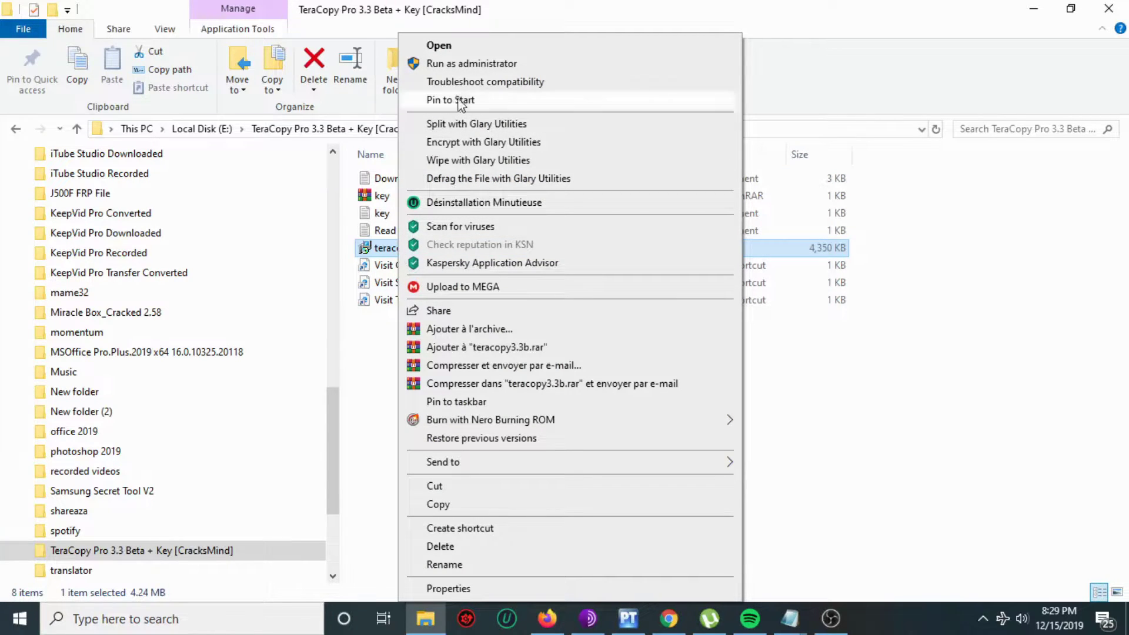
pyautogui.click(462, 64)
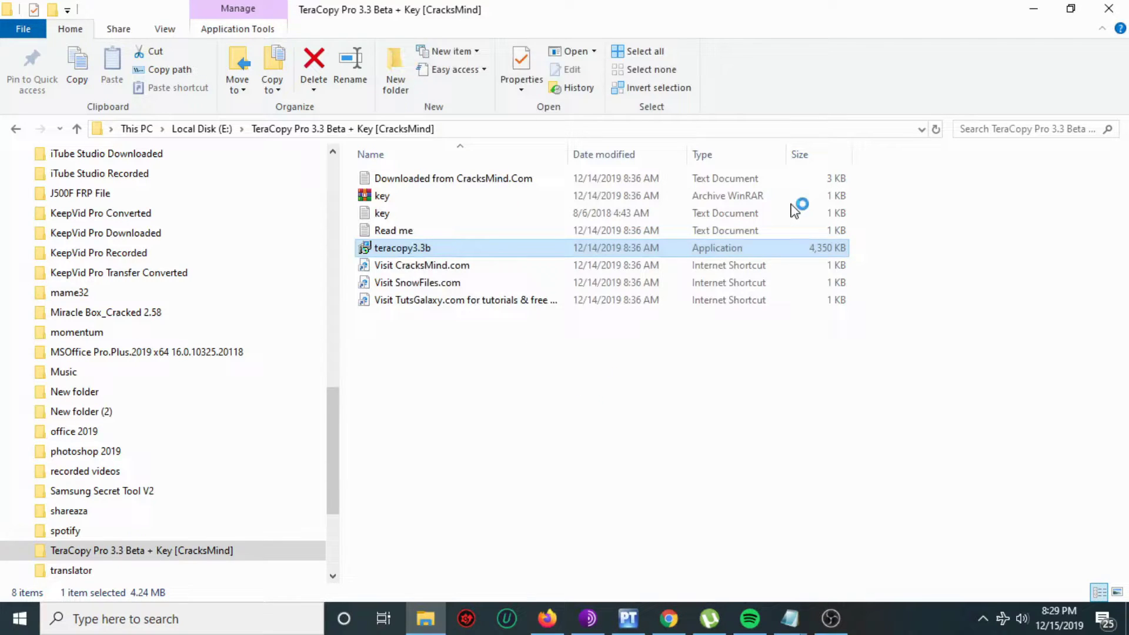
# Accept the licence, install TeraCopy 3.3 beta to the default folder, and launch it.
pyautogui.click(1033, 8)
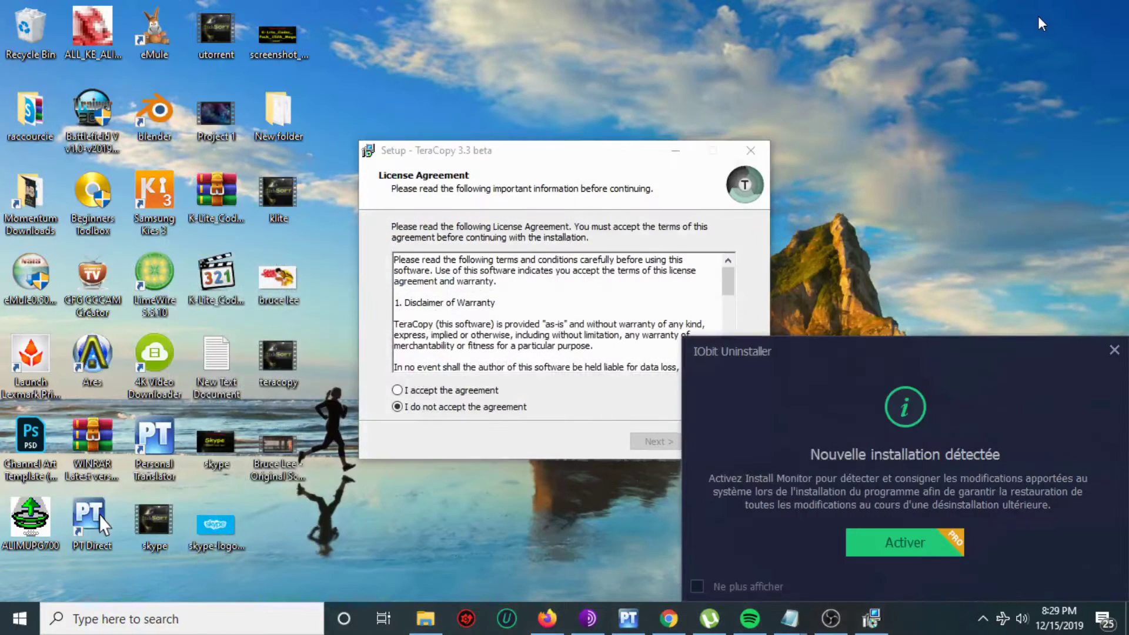
pyautogui.click(1115, 350)
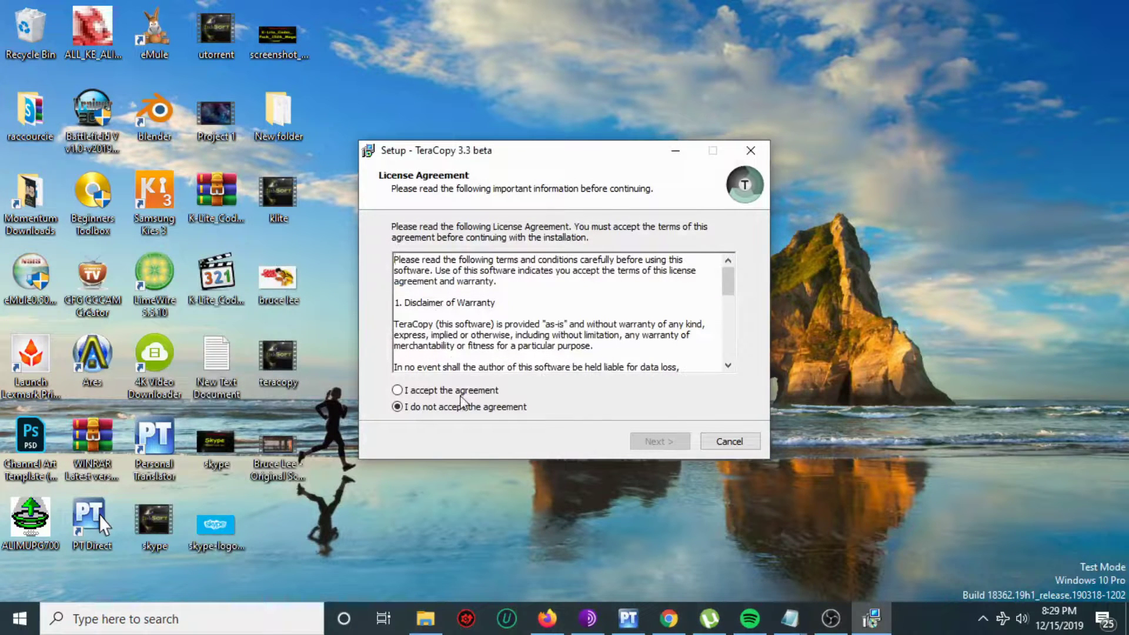
pyautogui.click(398, 391)
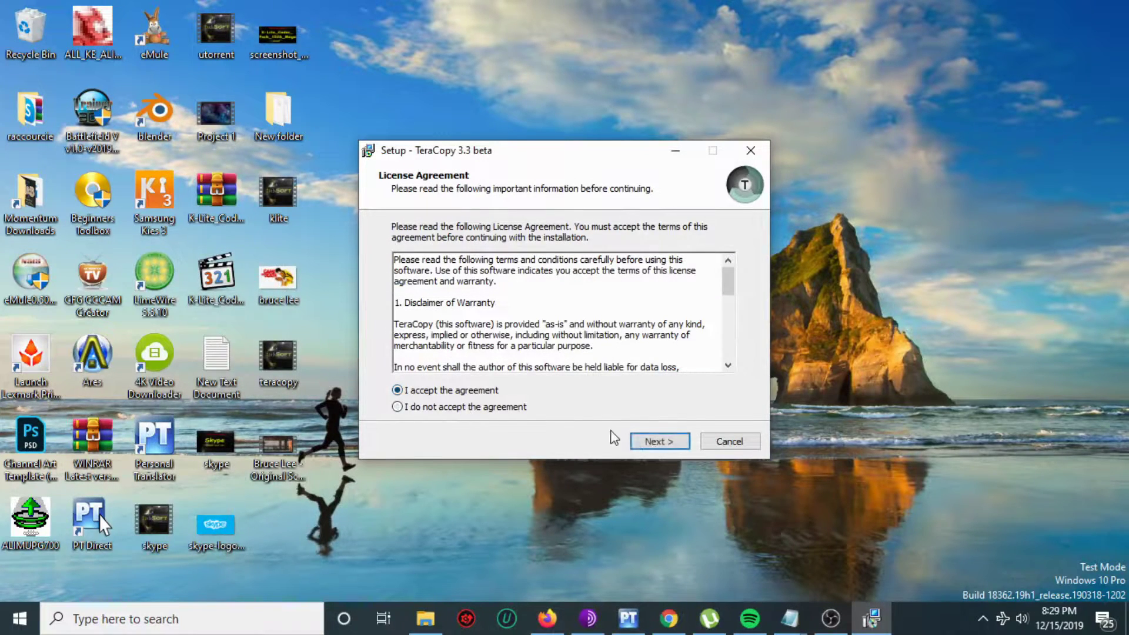
pyautogui.click(649, 443)
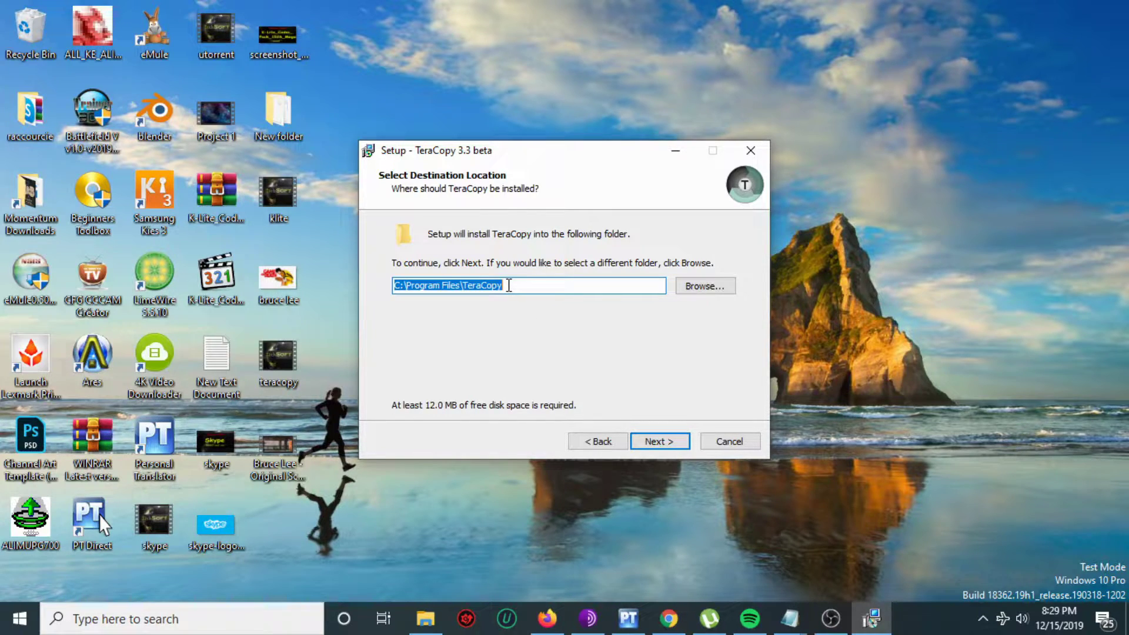
pyautogui.click(676, 442)
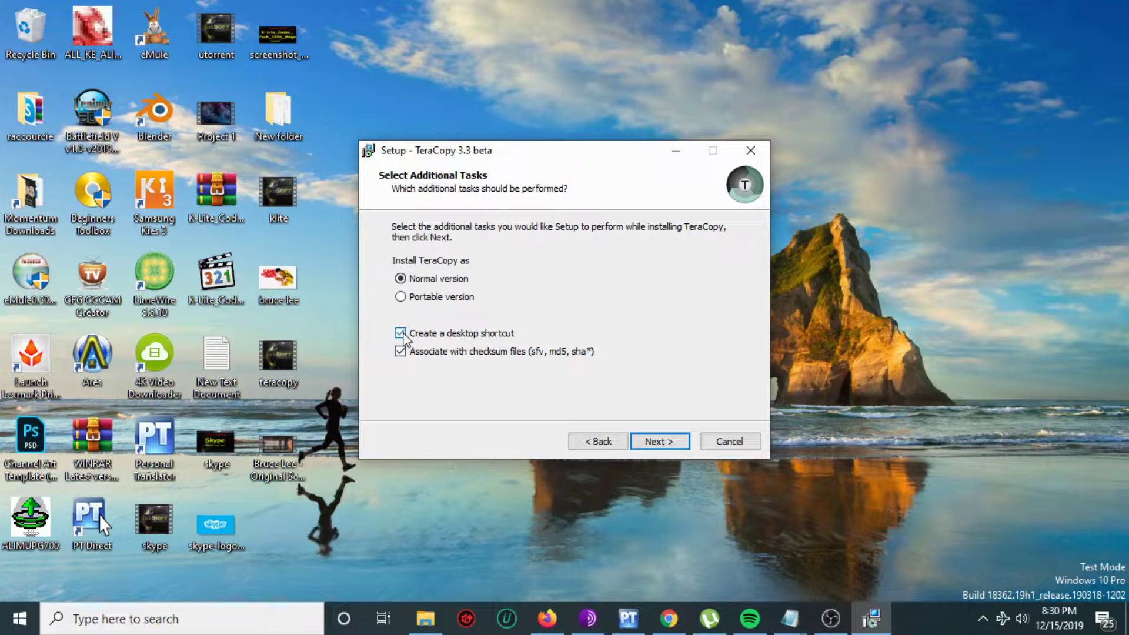
pyautogui.click(659, 443)
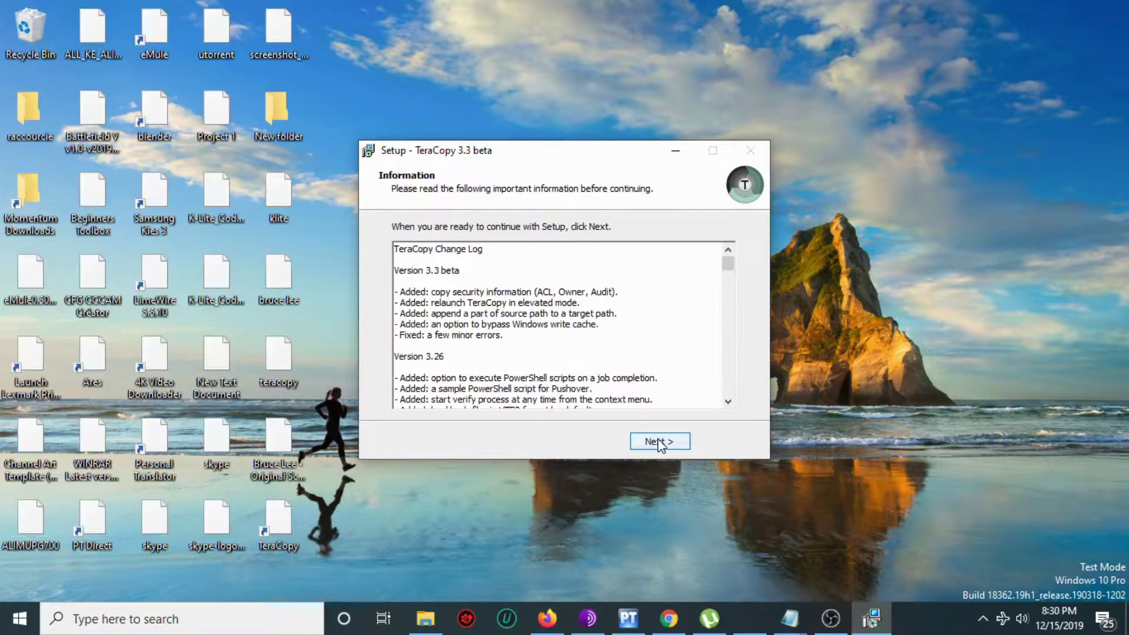
pyautogui.click(660, 442)
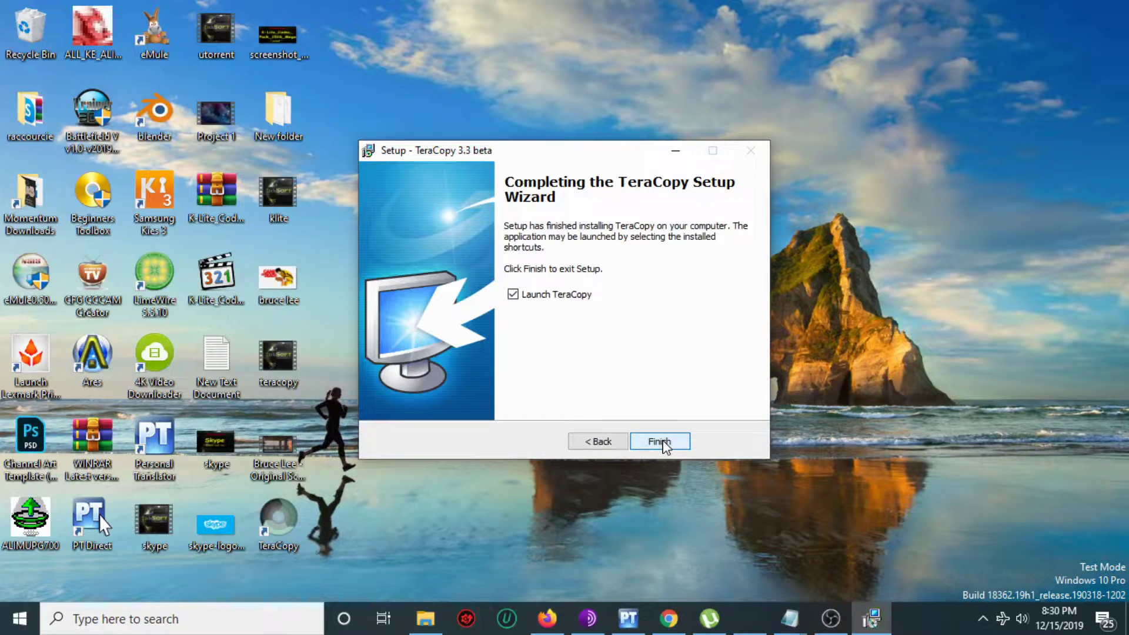
pyautogui.click(661, 443)
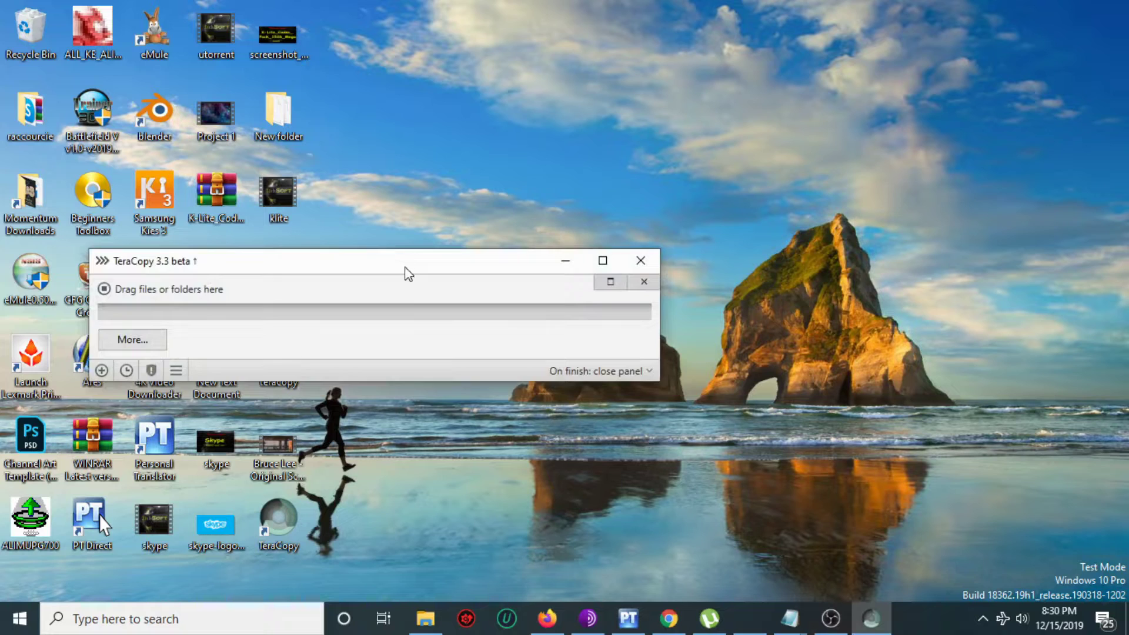
# Centre the TeraCopy window, glance at its main menu, then minimize it.
pyautogui.moveTo(405, 268); pyautogui.dragTo(645, 267)
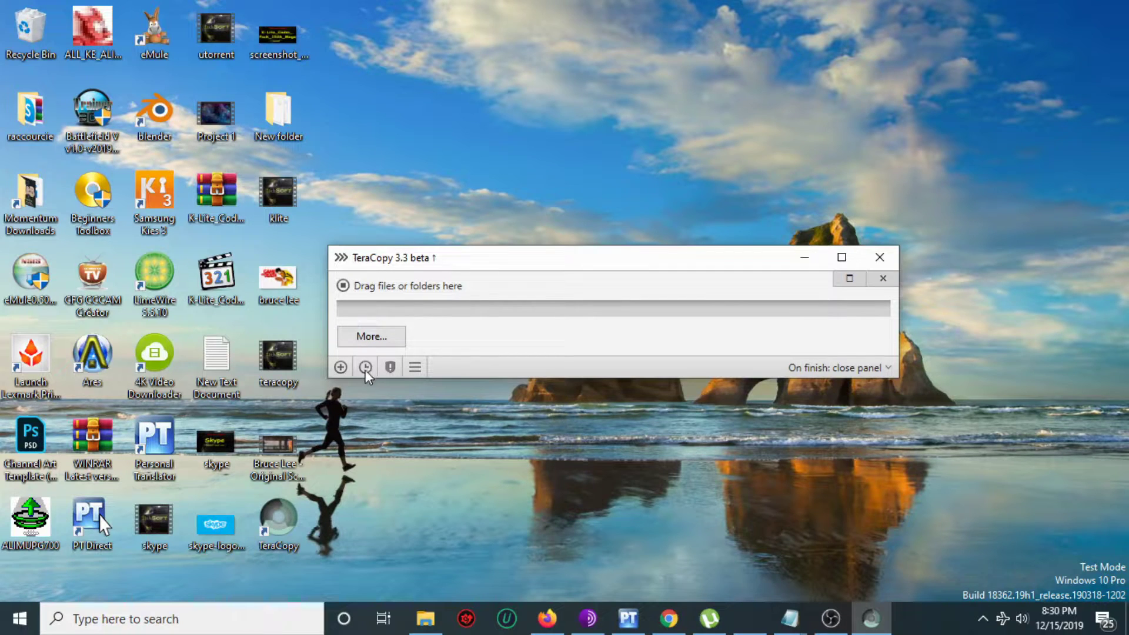
pyautogui.click(415, 367)
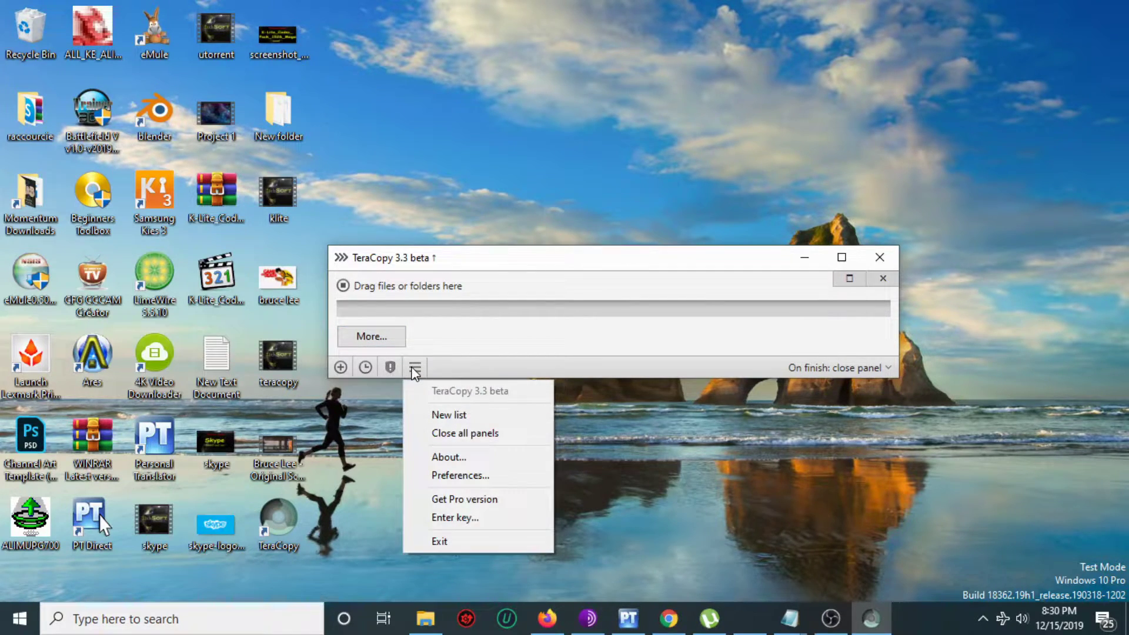
pyautogui.click(513, 358)
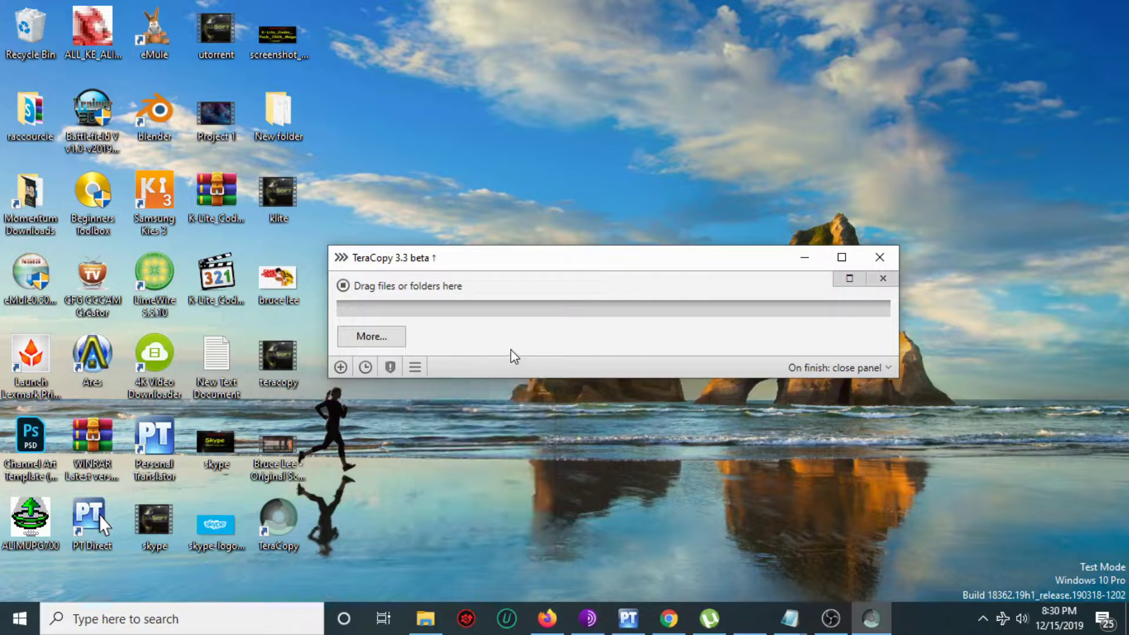
pyautogui.click(804, 259)
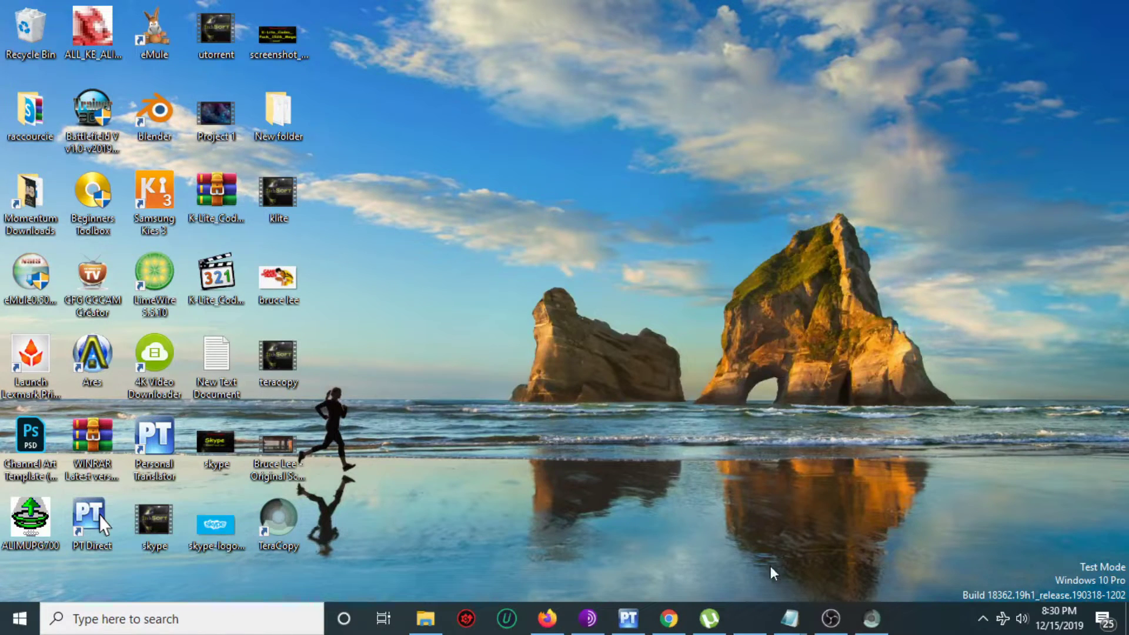
# Open the key text file from the TeraCopy folder in Notepad.
pyautogui.moveTo(792, 621)
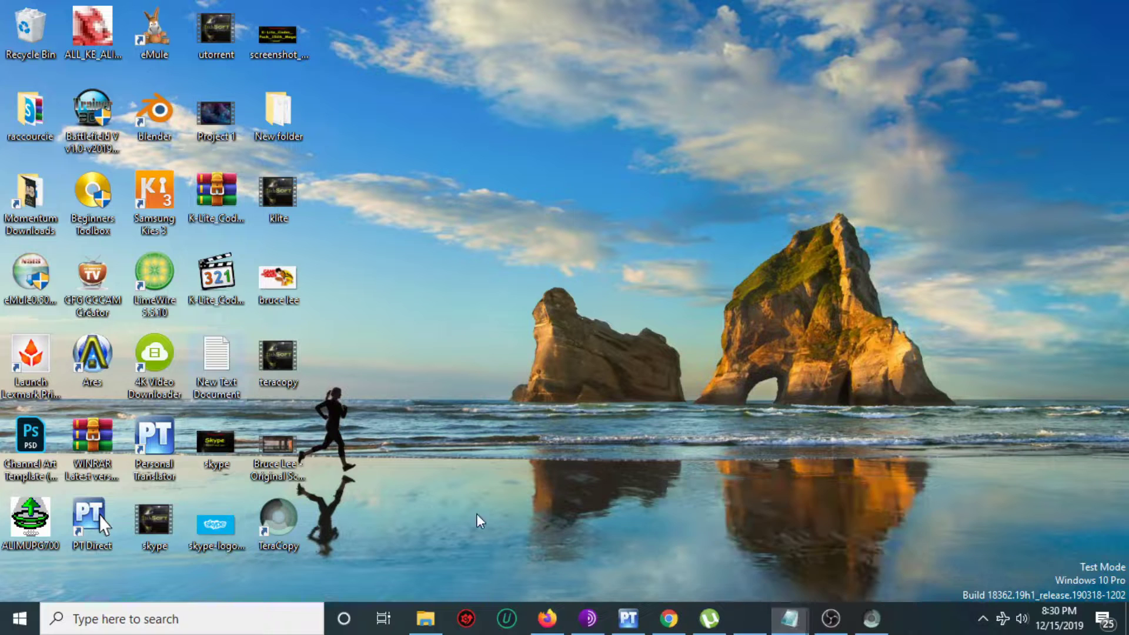
pyautogui.click(435, 607)
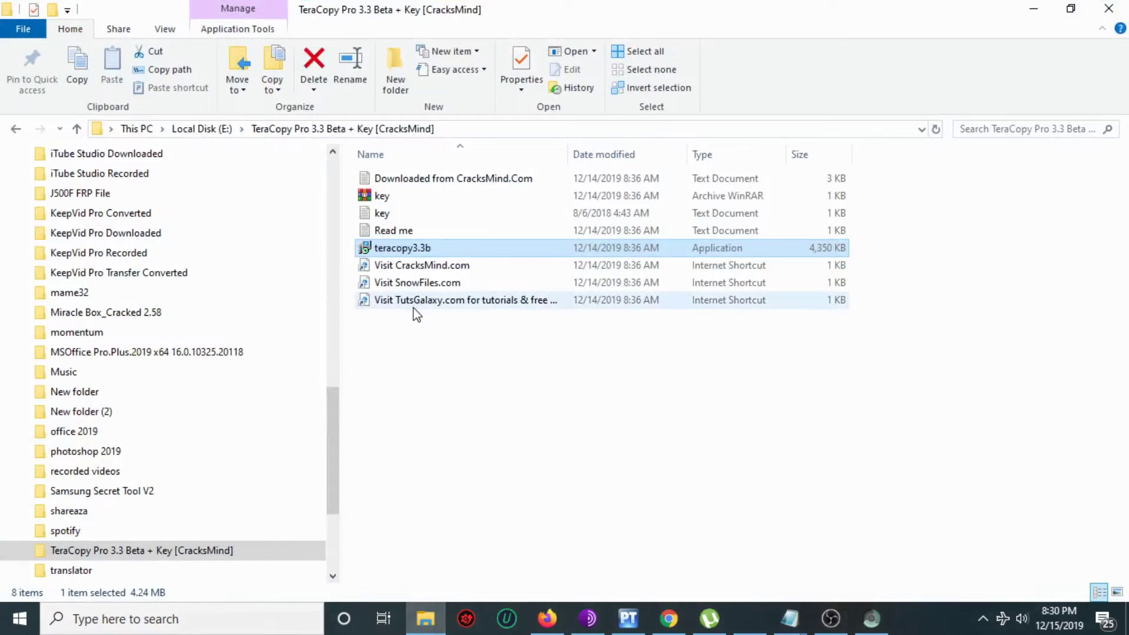
pyautogui.click(379, 219)
pyautogui.doubleClick(378, 219)
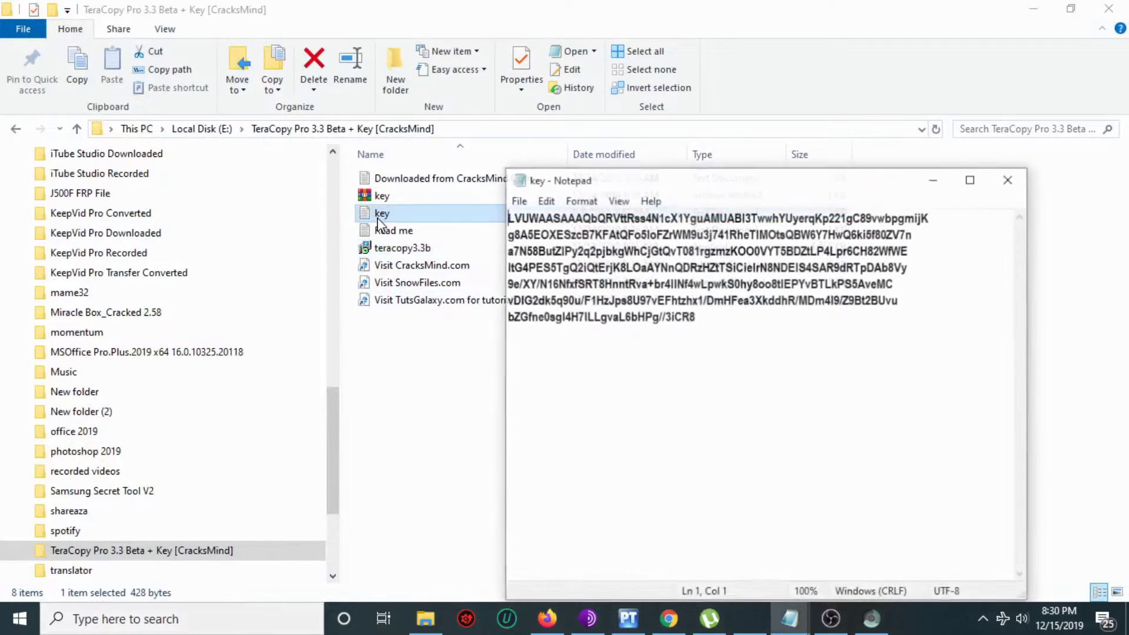
# Copy the entire licence key and minimize both the Notepad and folder windows.
pyautogui.click(698, 318)
pyautogui.moveTo(697, 318); pyautogui.dragTo(507, 217)
pyautogui.rightClick(529, 232)
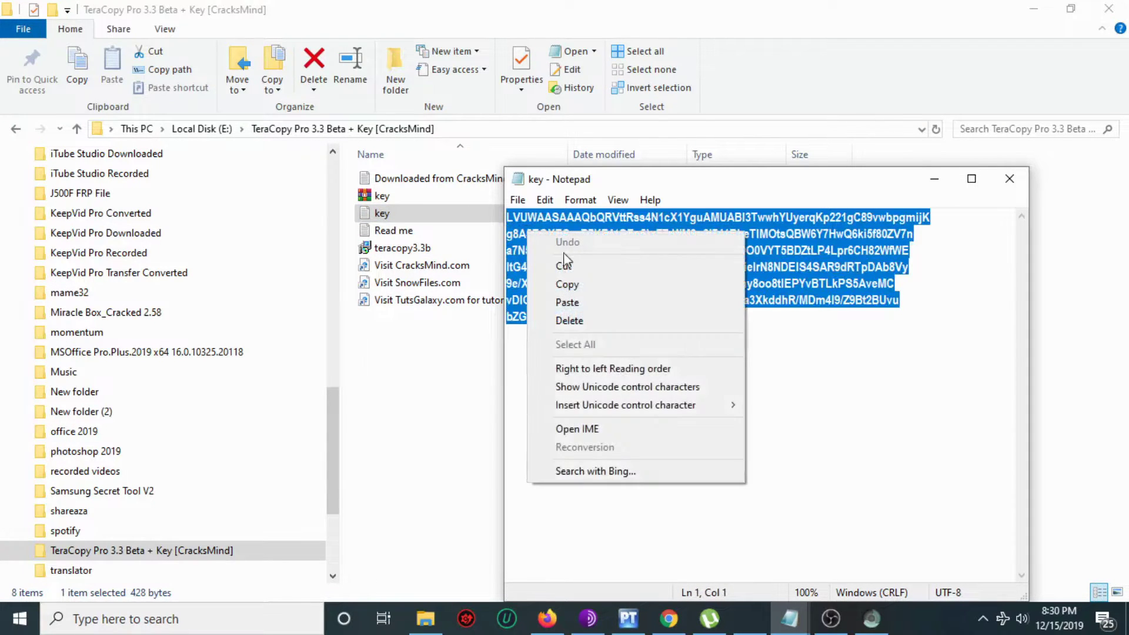
pyautogui.click(583, 283)
pyautogui.click(935, 178)
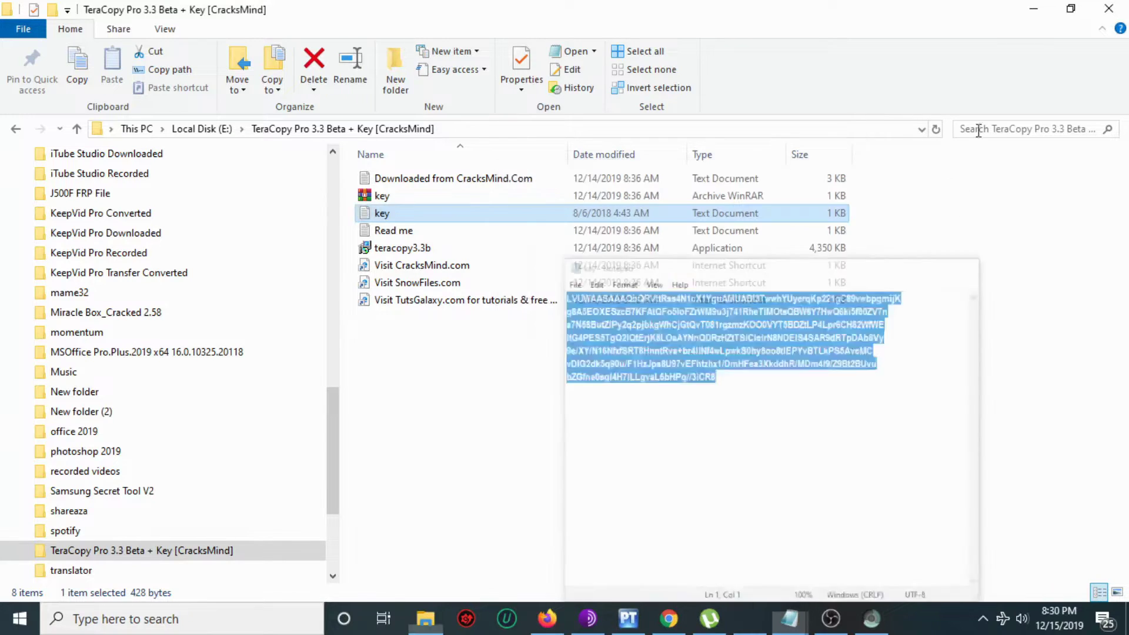
pyautogui.click(1033, 9)
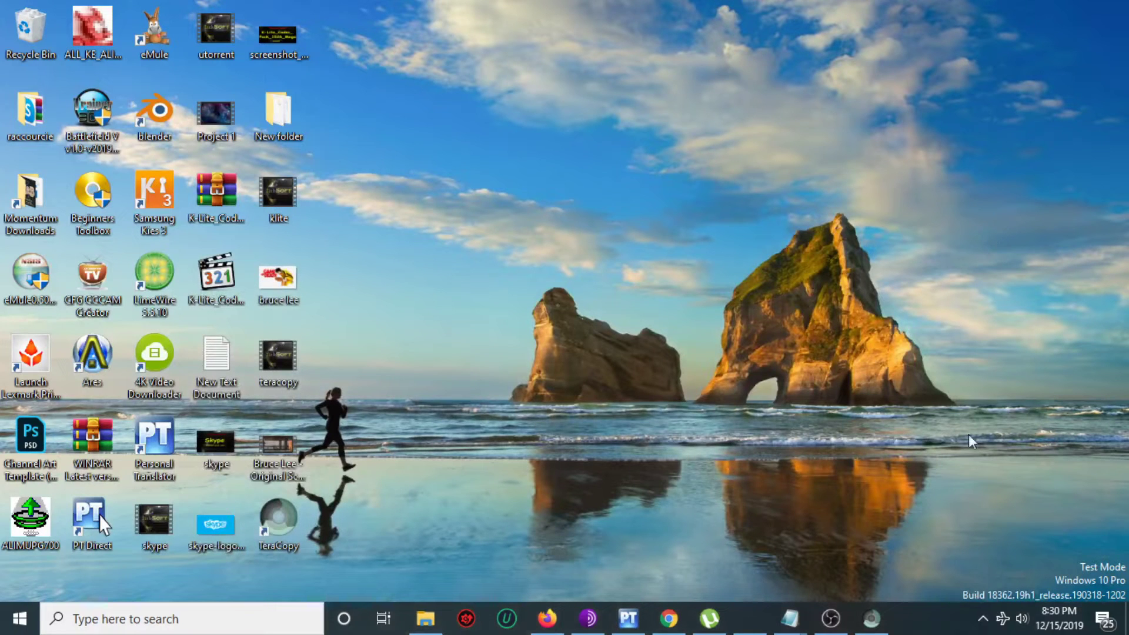
# Paste the copied licence key into TeraCopy's Enter key dialog and confirm it.
pyautogui.click(871, 618)
pyautogui.click(422, 372)
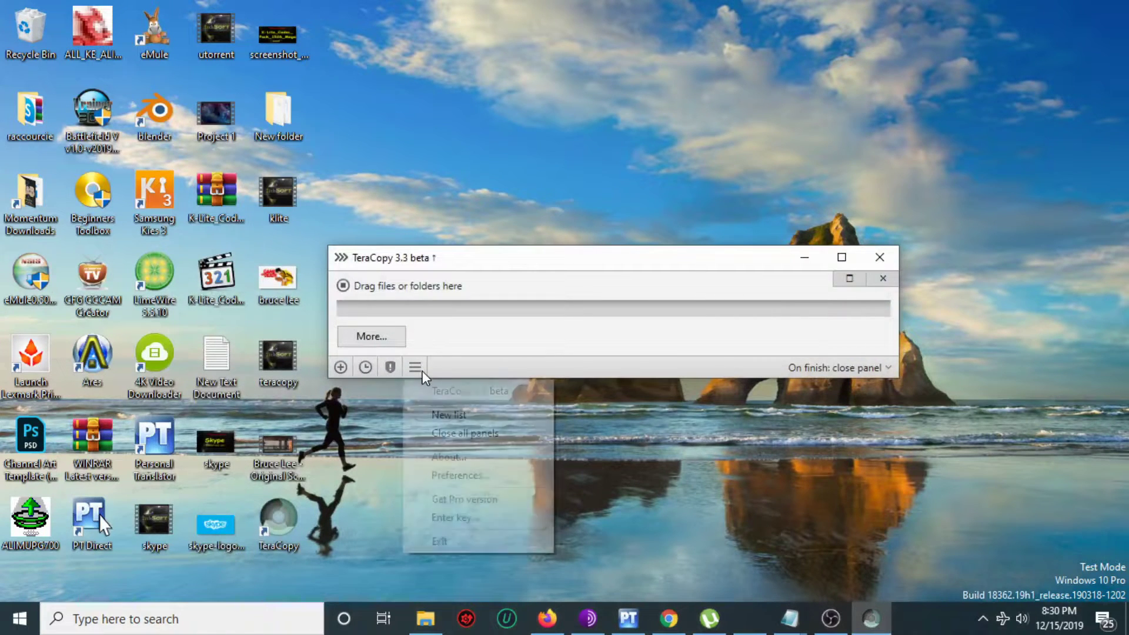
pyautogui.click(461, 517)
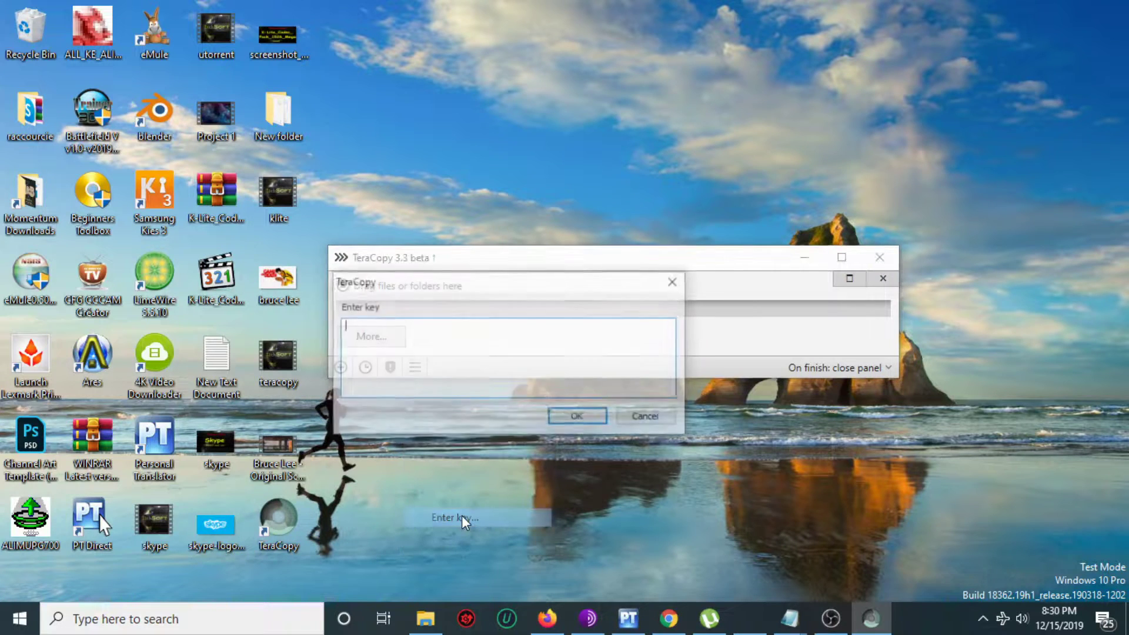
pyautogui.rightClick(380, 327)
pyautogui.click(425, 398)
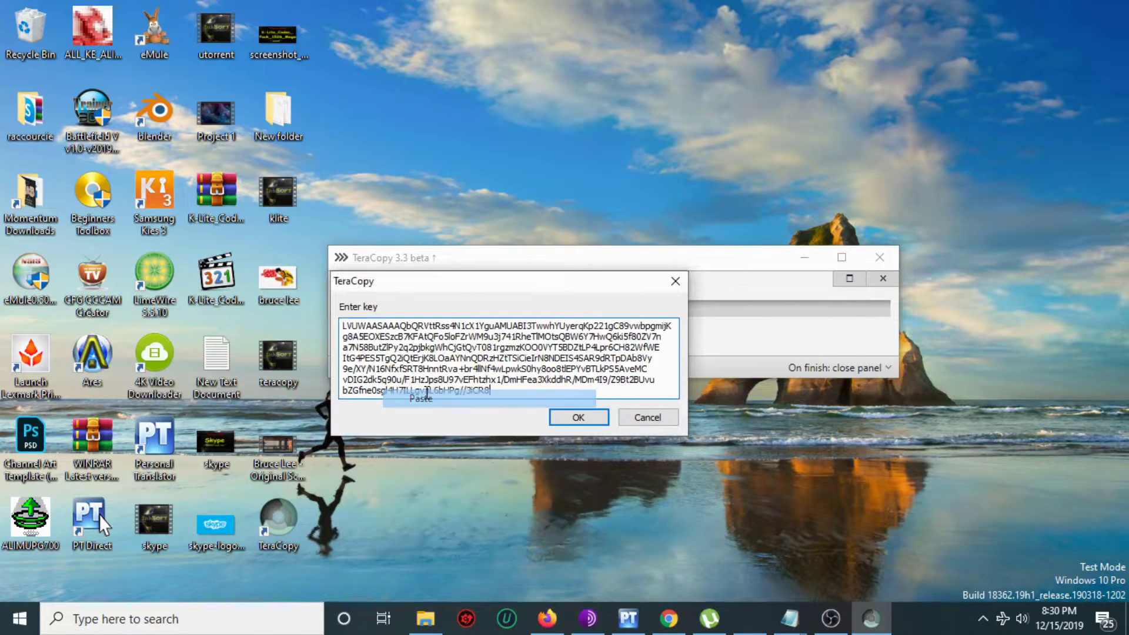
pyautogui.click(564, 418)
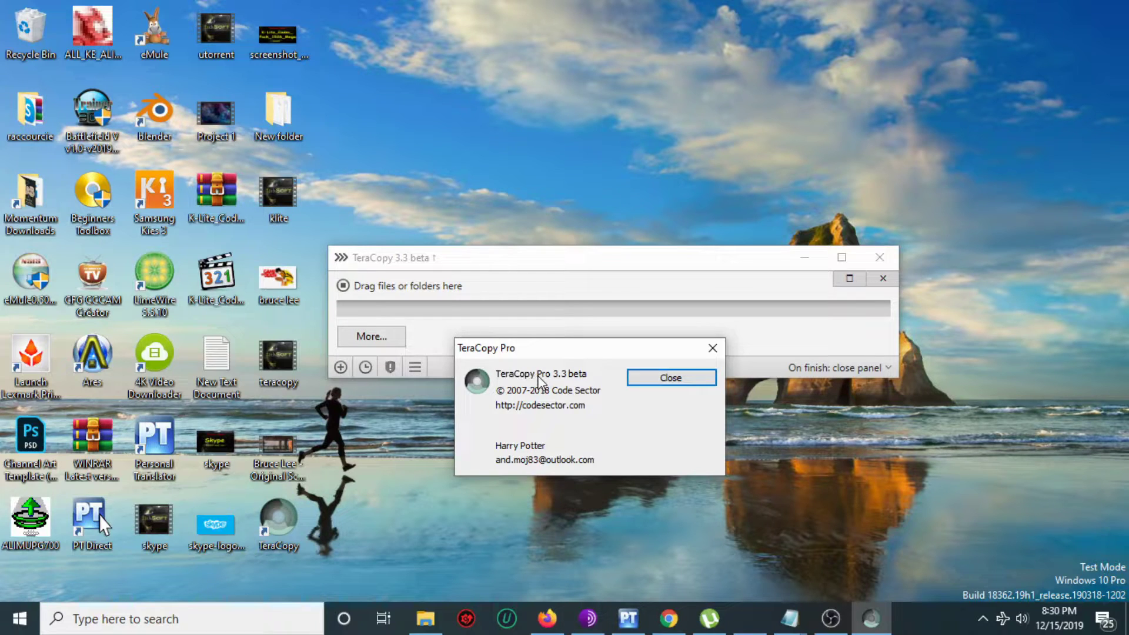
# Close the TeraCopy Pro About dialog and shift the main window slightly right.
pyautogui.click(657, 385)
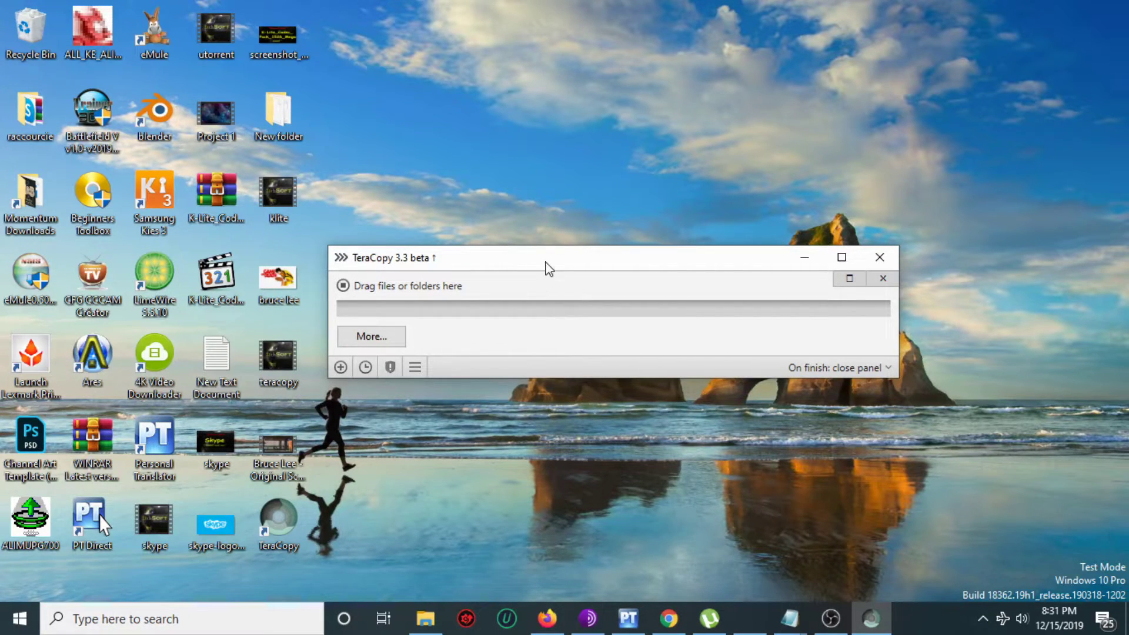
pyautogui.moveTo(547, 262); pyautogui.dragTo(597, 268)
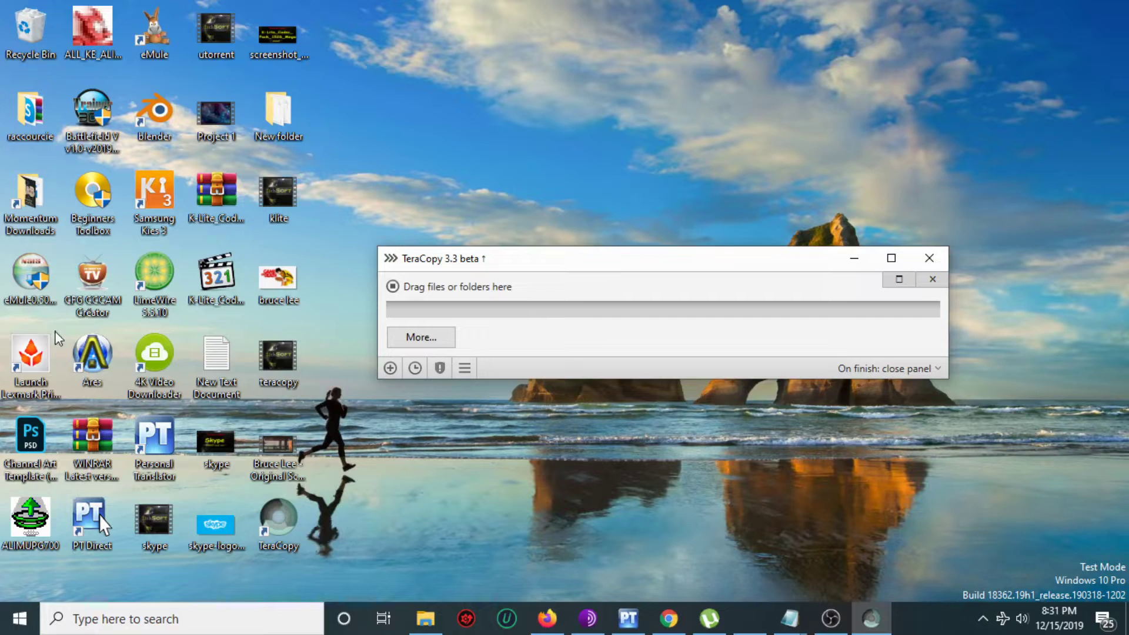
# Drop the WINRAR archive onto TeraCopy, check the On finish options, then close TeraCopy.
pyautogui.moveTo(102, 450); pyautogui.dragTo(513, 318)
pyautogui.click(420, 338)
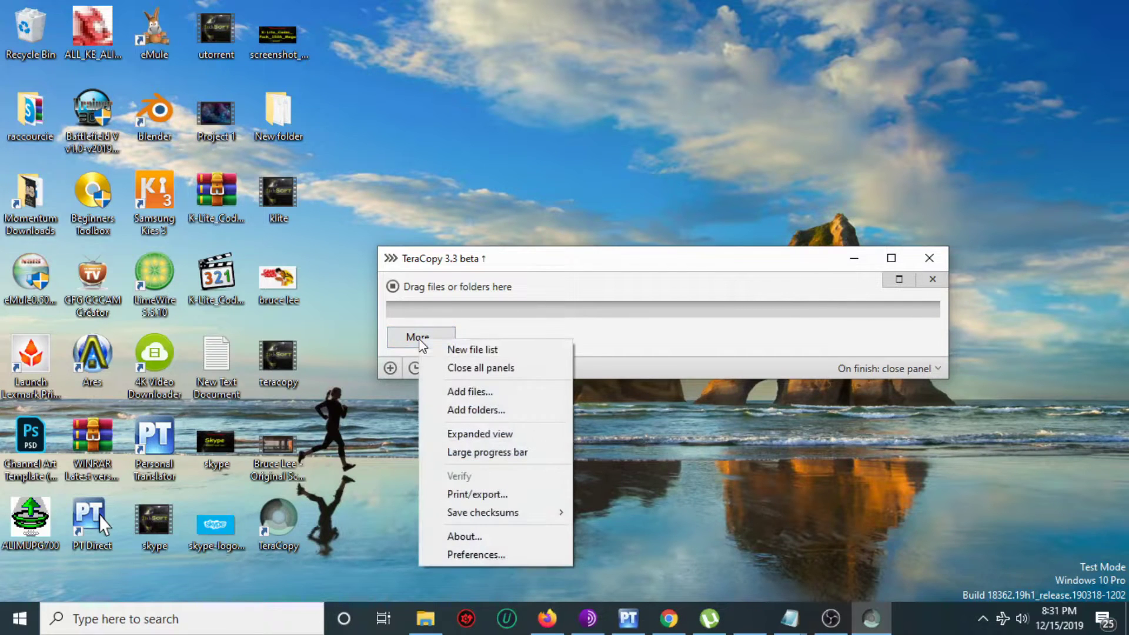
pyautogui.click(653, 365)
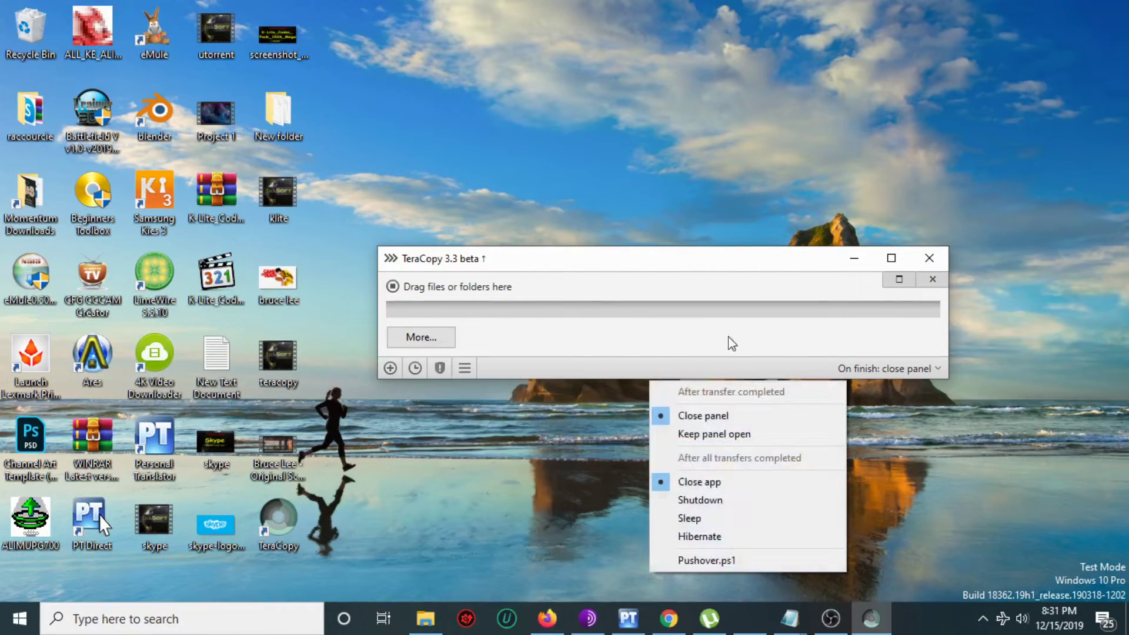
pyautogui.click(927, 259)
pyautogui.click(923, 257)
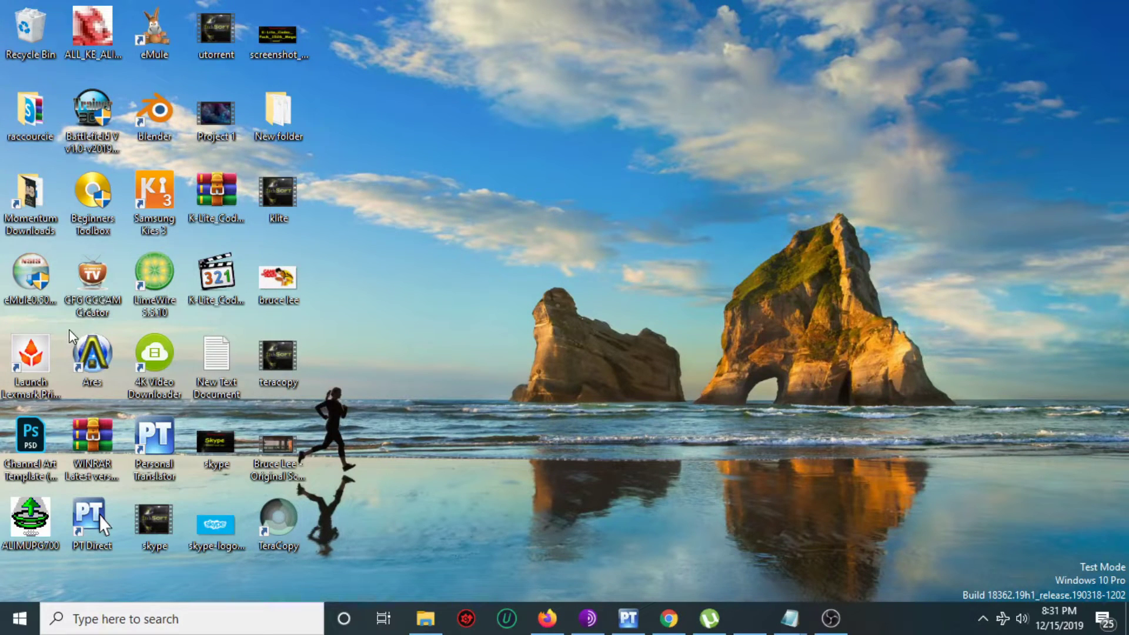
# Move the WINRAR 5.61 Beta archive to Downloads through TeraCopy's context-menu entry, then close TeraCopy.
pyautogui.rightClick(101, 450)
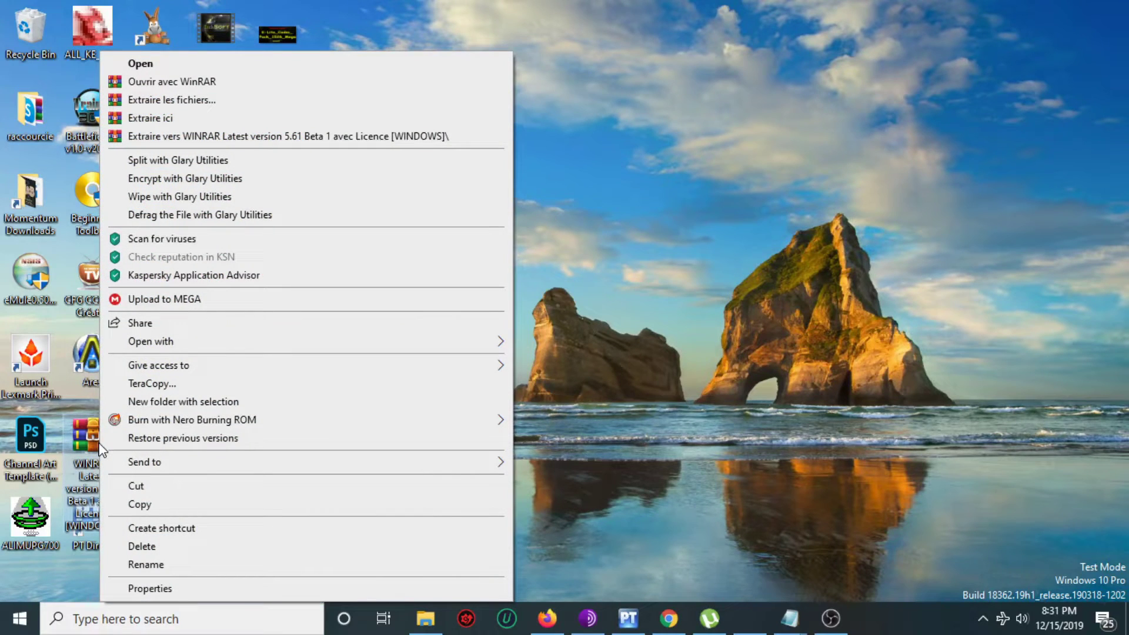
pyautogui.click(150, 385)
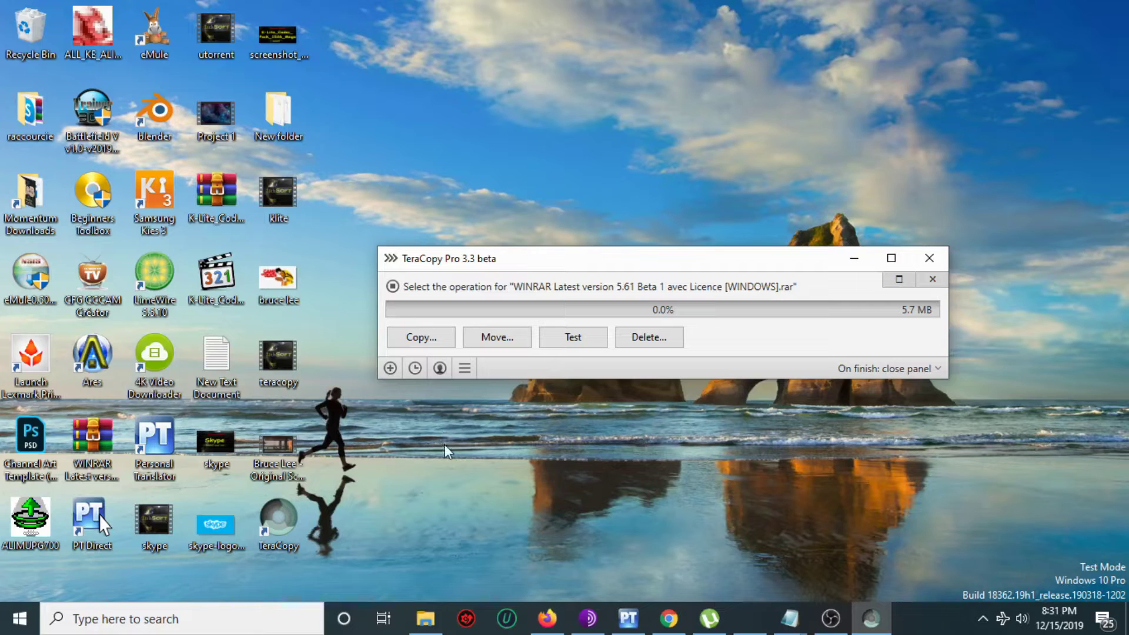
pyautogui.click(507, 335)
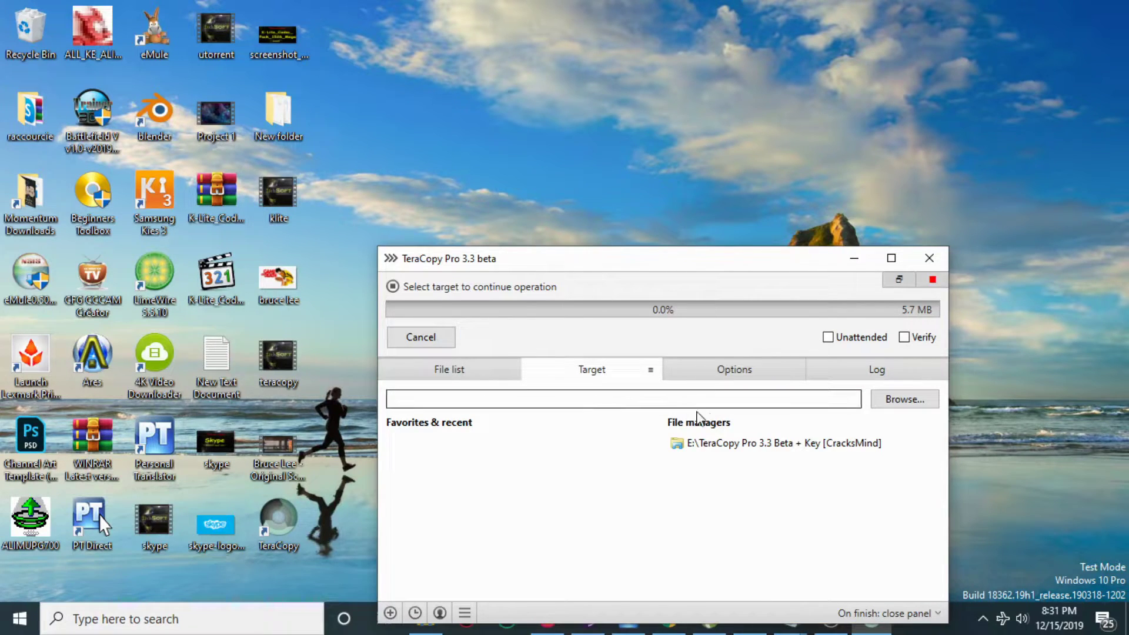
pyautogui.click(900, 402)
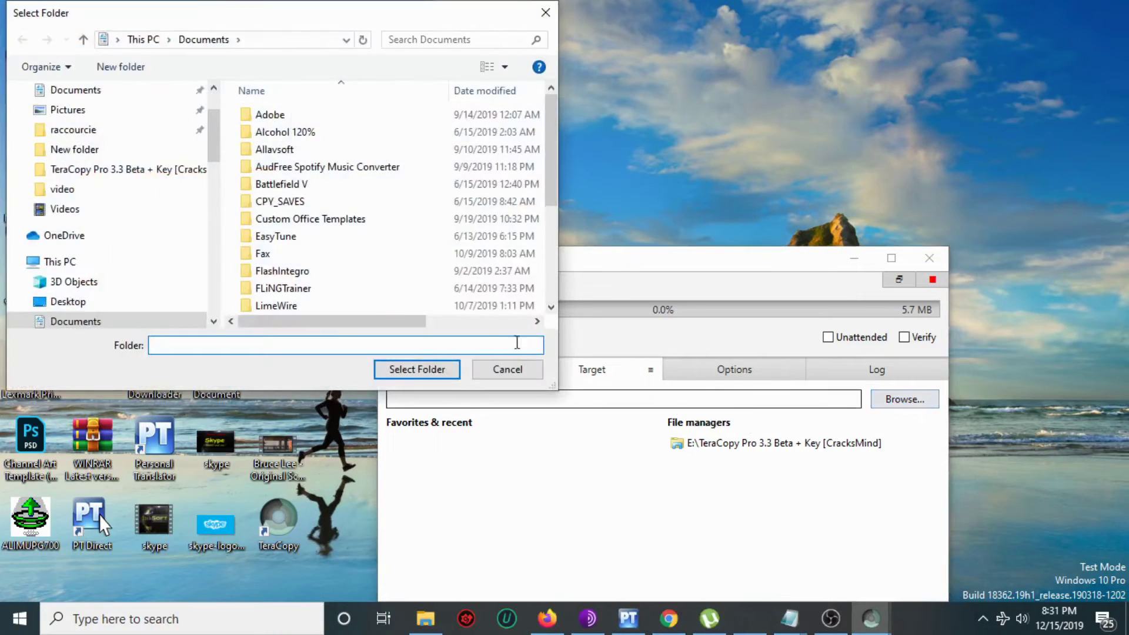
pyautogui.scroll(2, 137, 236)
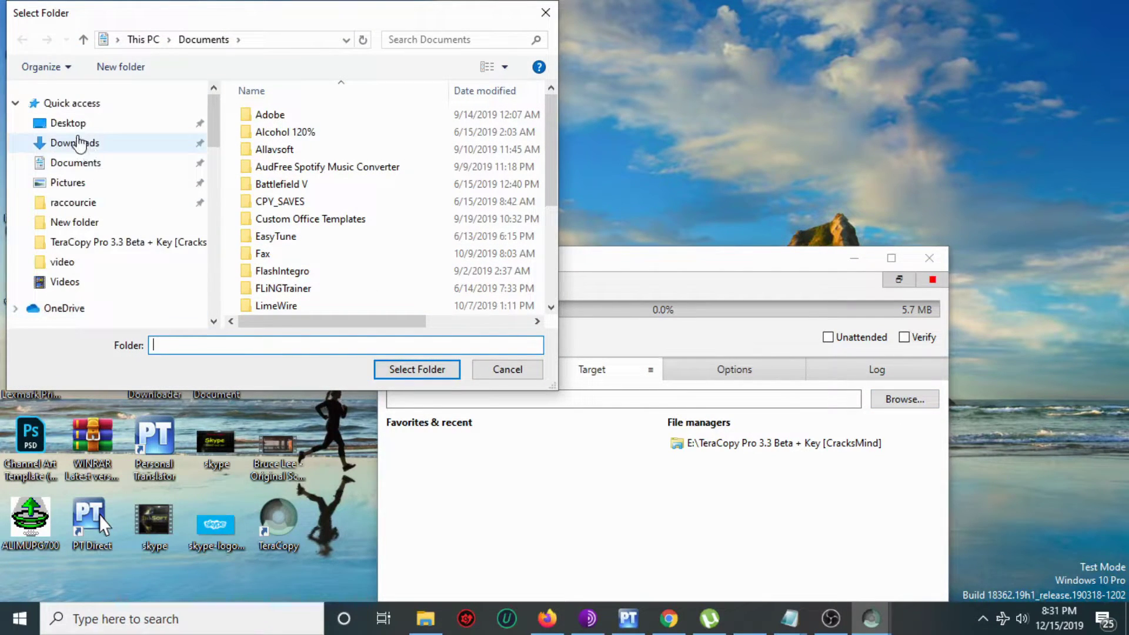
pyautogui.click(79, 143)
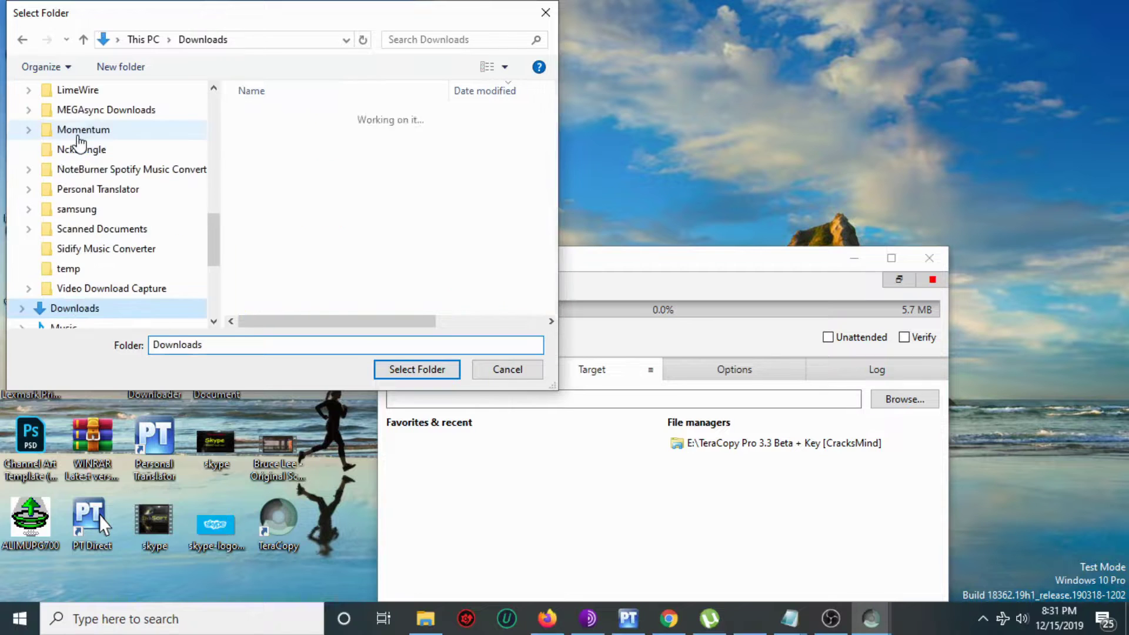
pyautogui.click(408, 369)
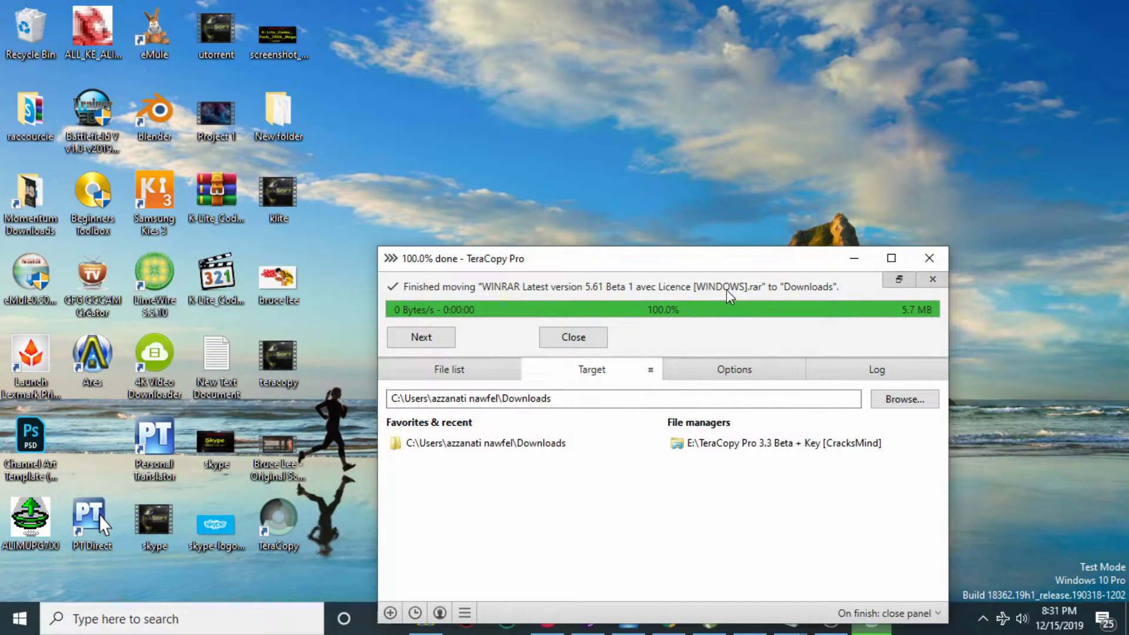
pyautogui.click(421, 340)
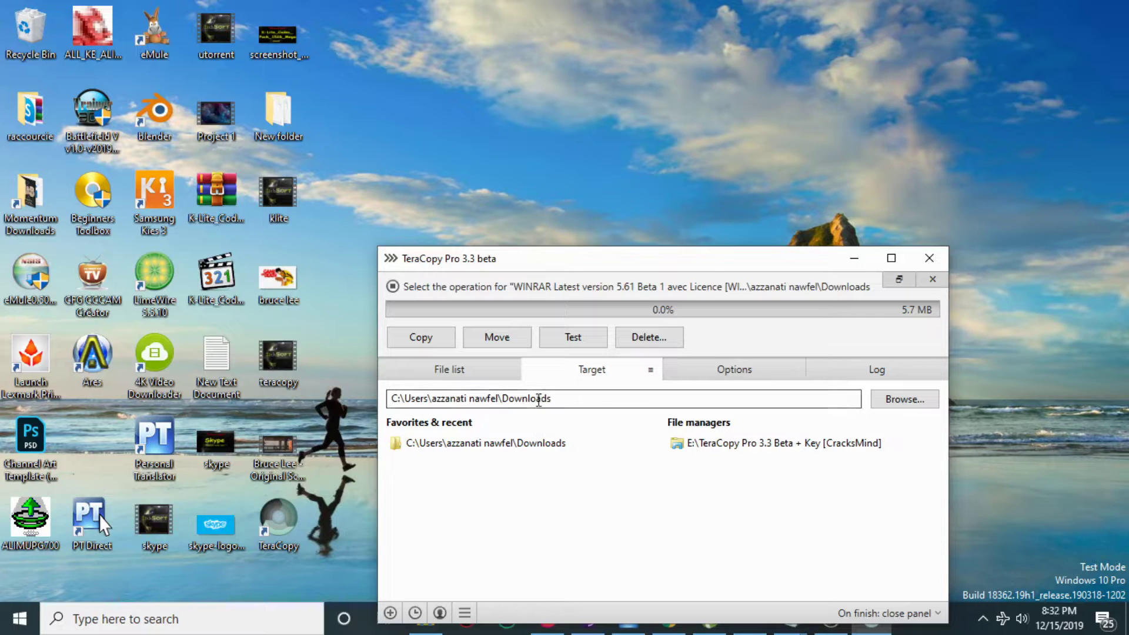
pyautogui.click(925, 260)
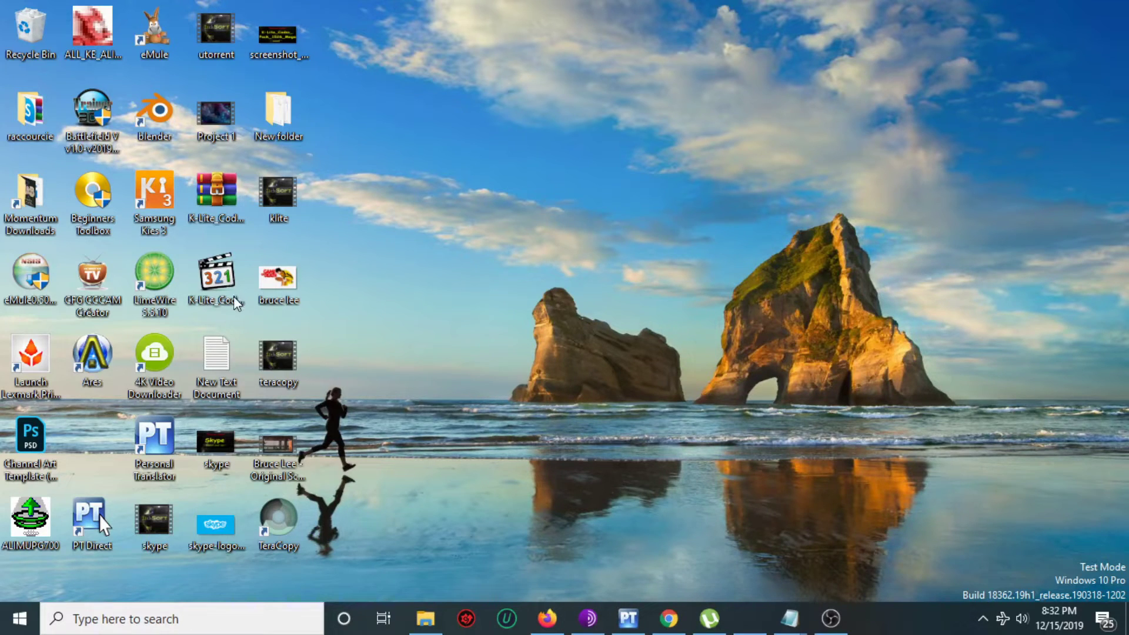
pyautogui.rightClick(278, 297)
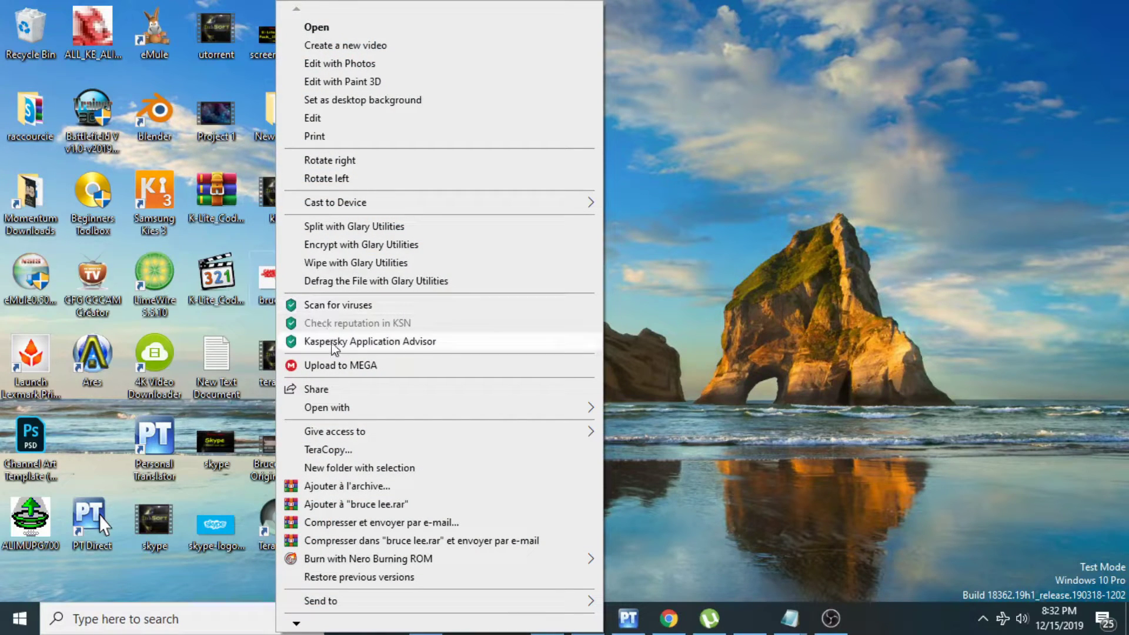
pyautogui.click(349, 449)
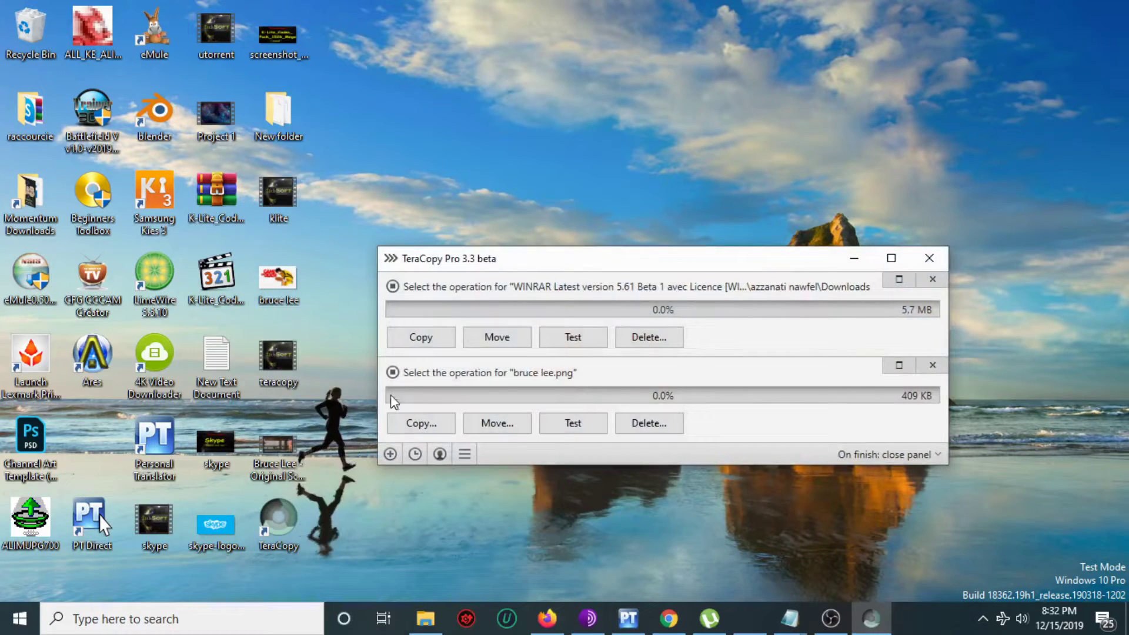
pyautogui.click(481, 340)
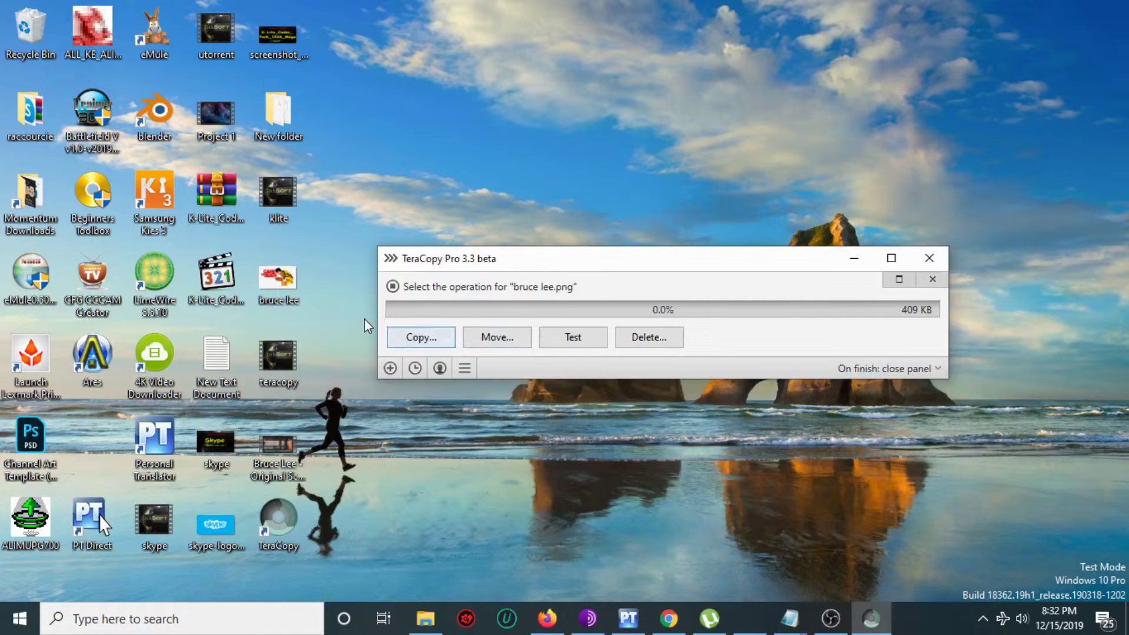
pyautogui.click(929, 259)
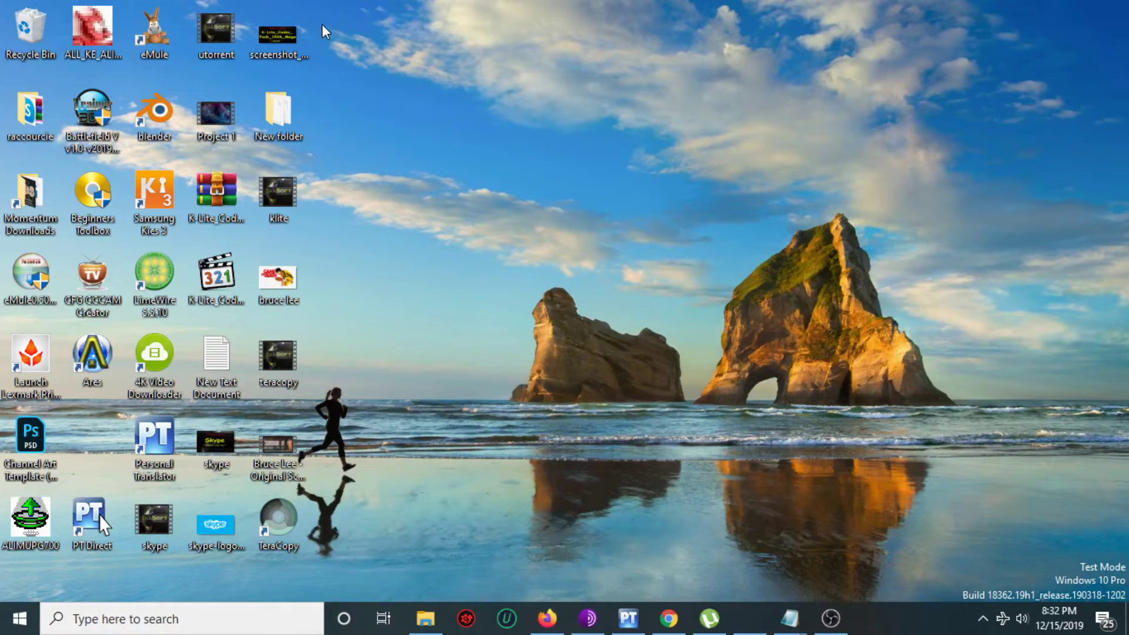
# Box-select a group of desktop items and send them to TeraCopy.
pyautogui.moveTo(323, 24); pyautogui.dragTo(248, 402)
pyautogui.rightClick(280, 371)
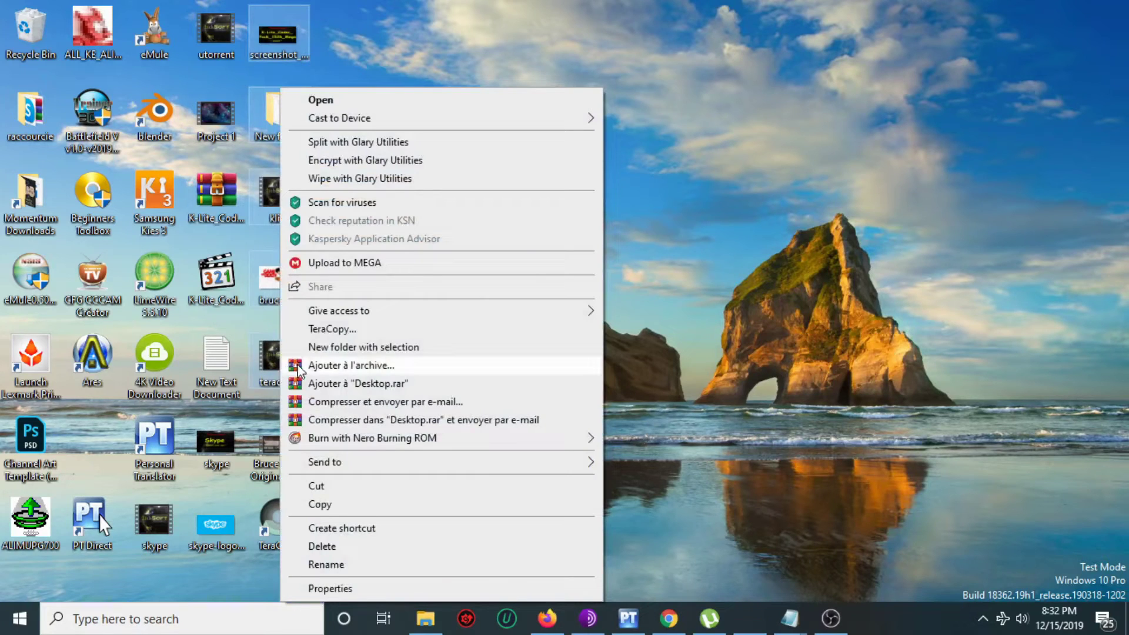
pyautogui.click(341, 330)
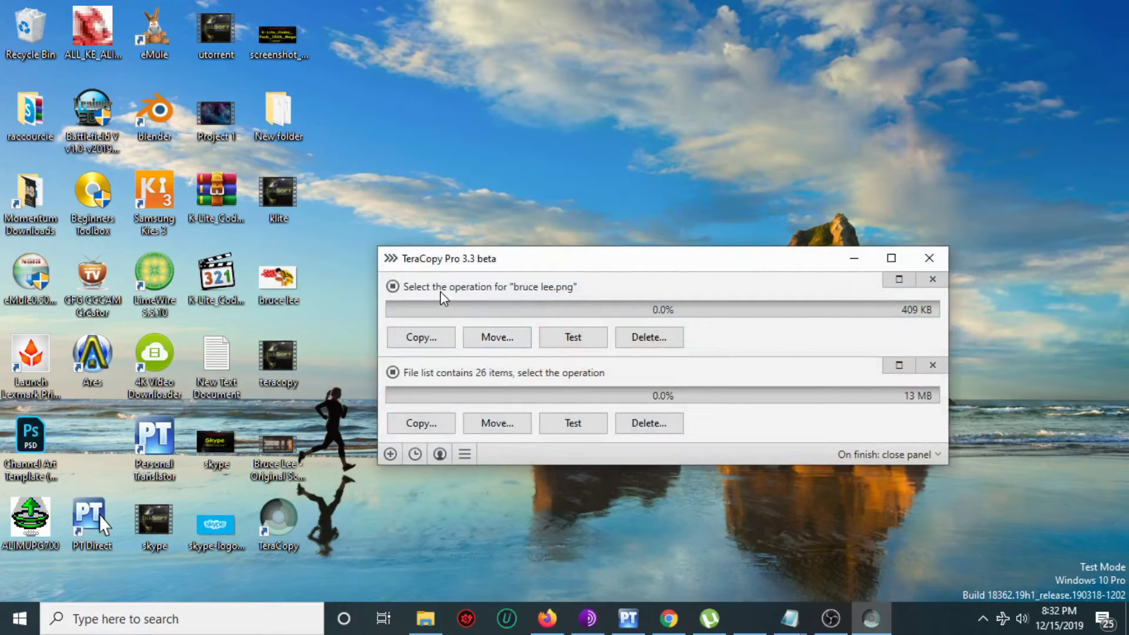
# Move bruce lee.png into the Downloads\Video folder and close the finished job.
pyautogui.click(497, 338)
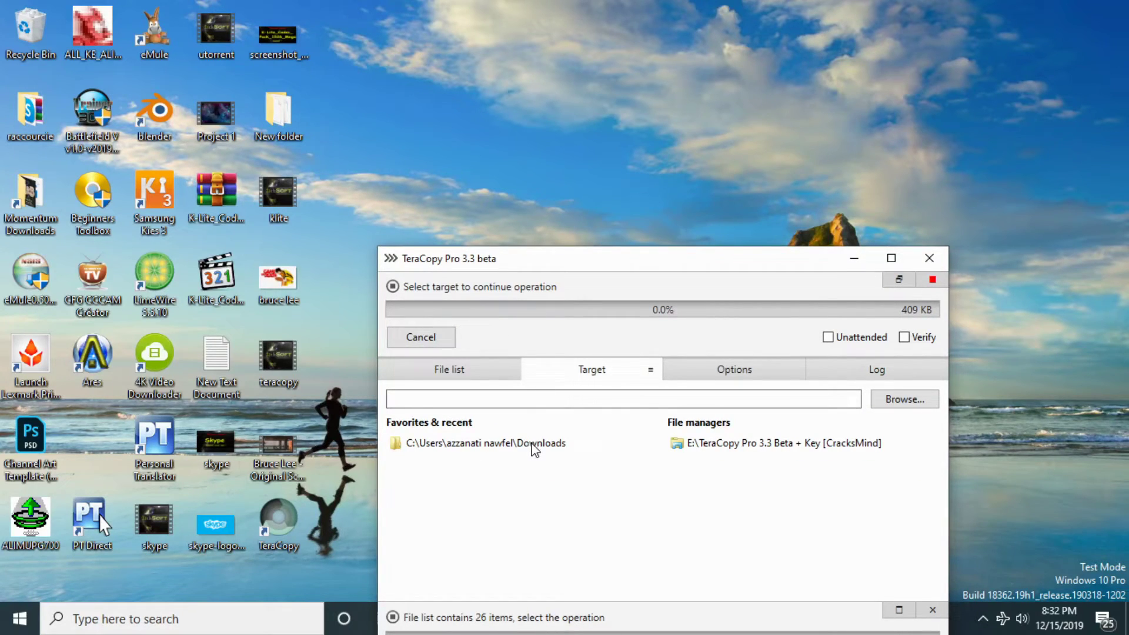
pyautogui.click(894, 400)
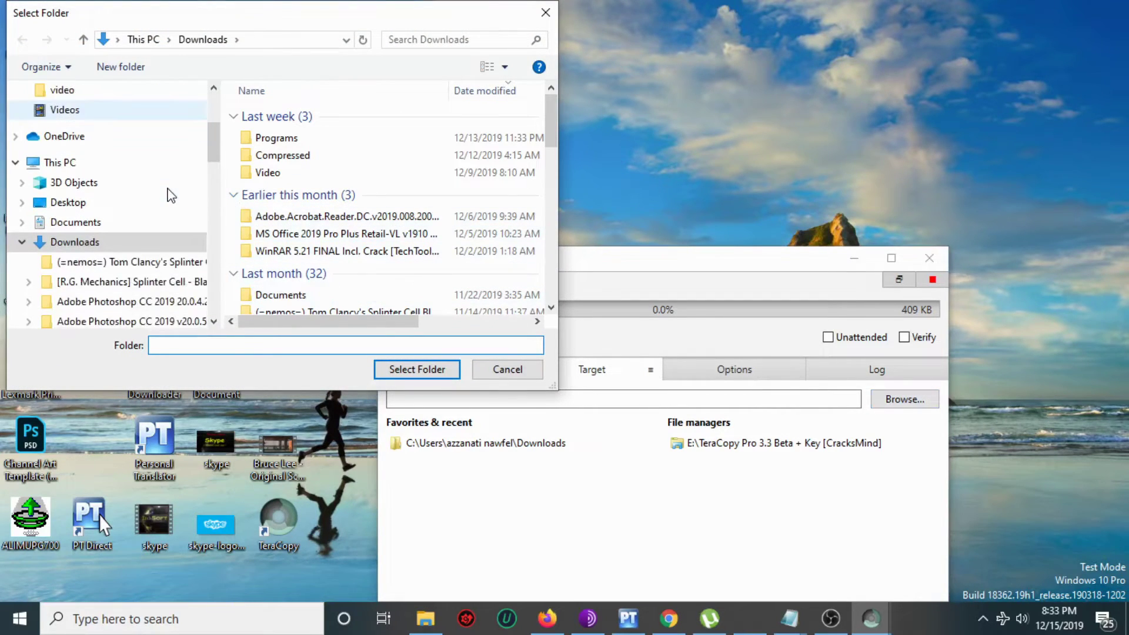
pyautogui.scroll(-2, 170, 195)
pyautogui.scroll(1, 169, 194)
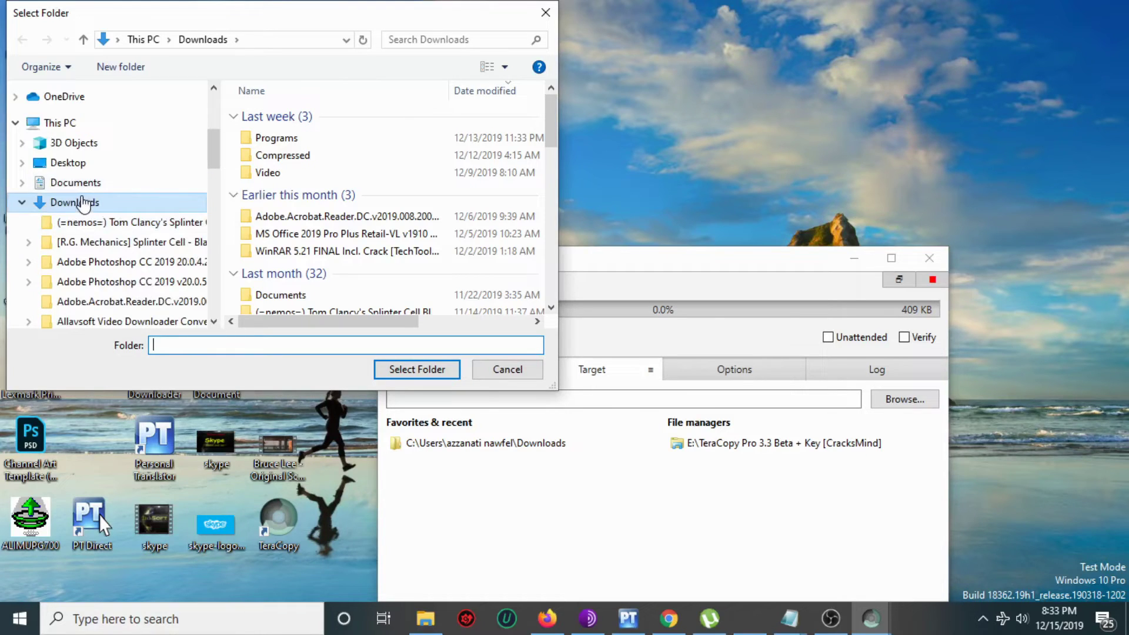
pyautogui.doubleClick(284, 176)
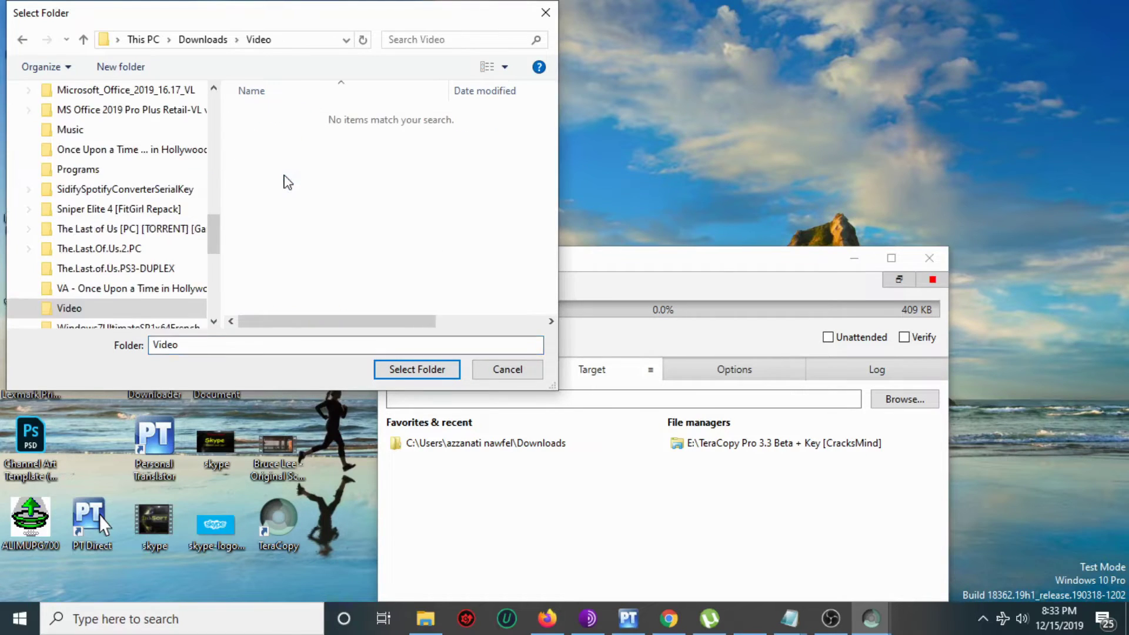
pyautogui.click(434, 369)
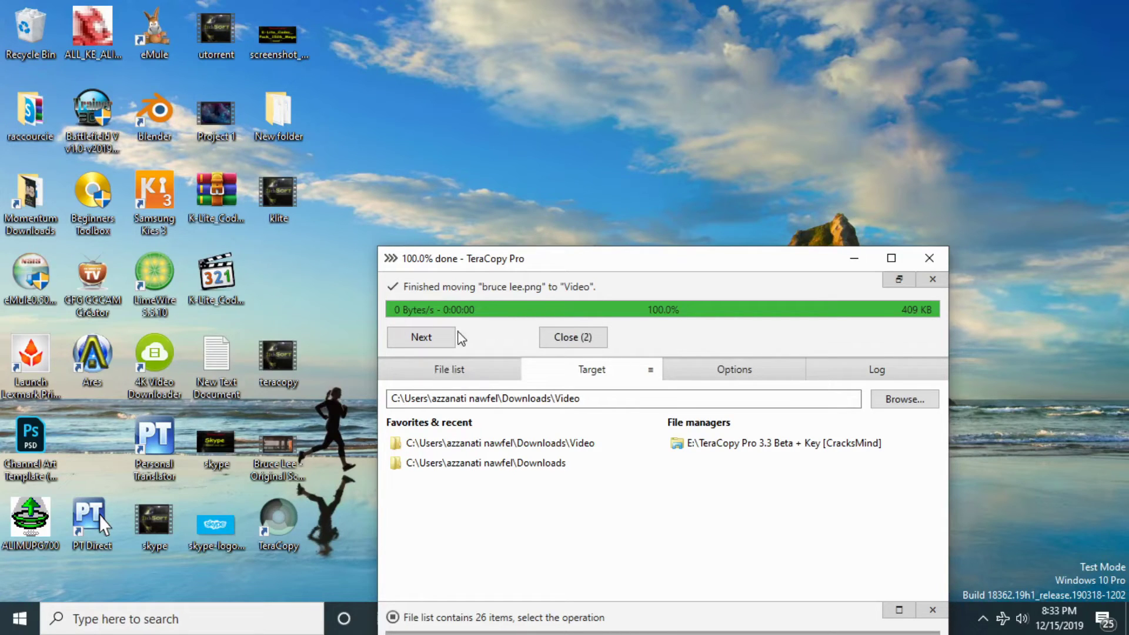
pyautogui.click(421, 338)
pyautogui.click(568, 340)
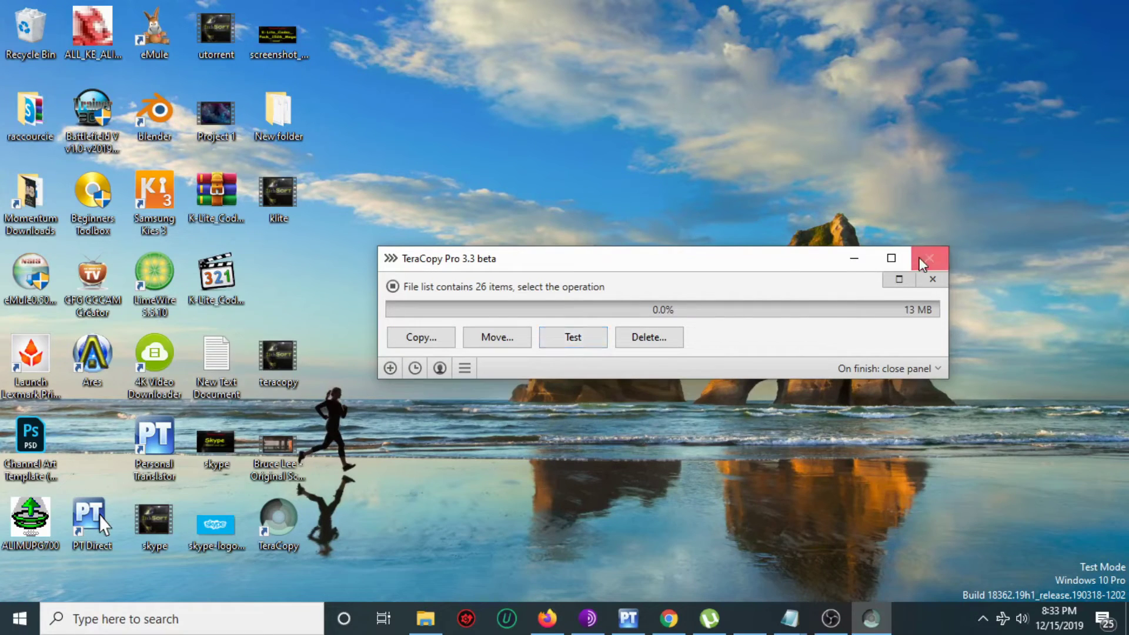